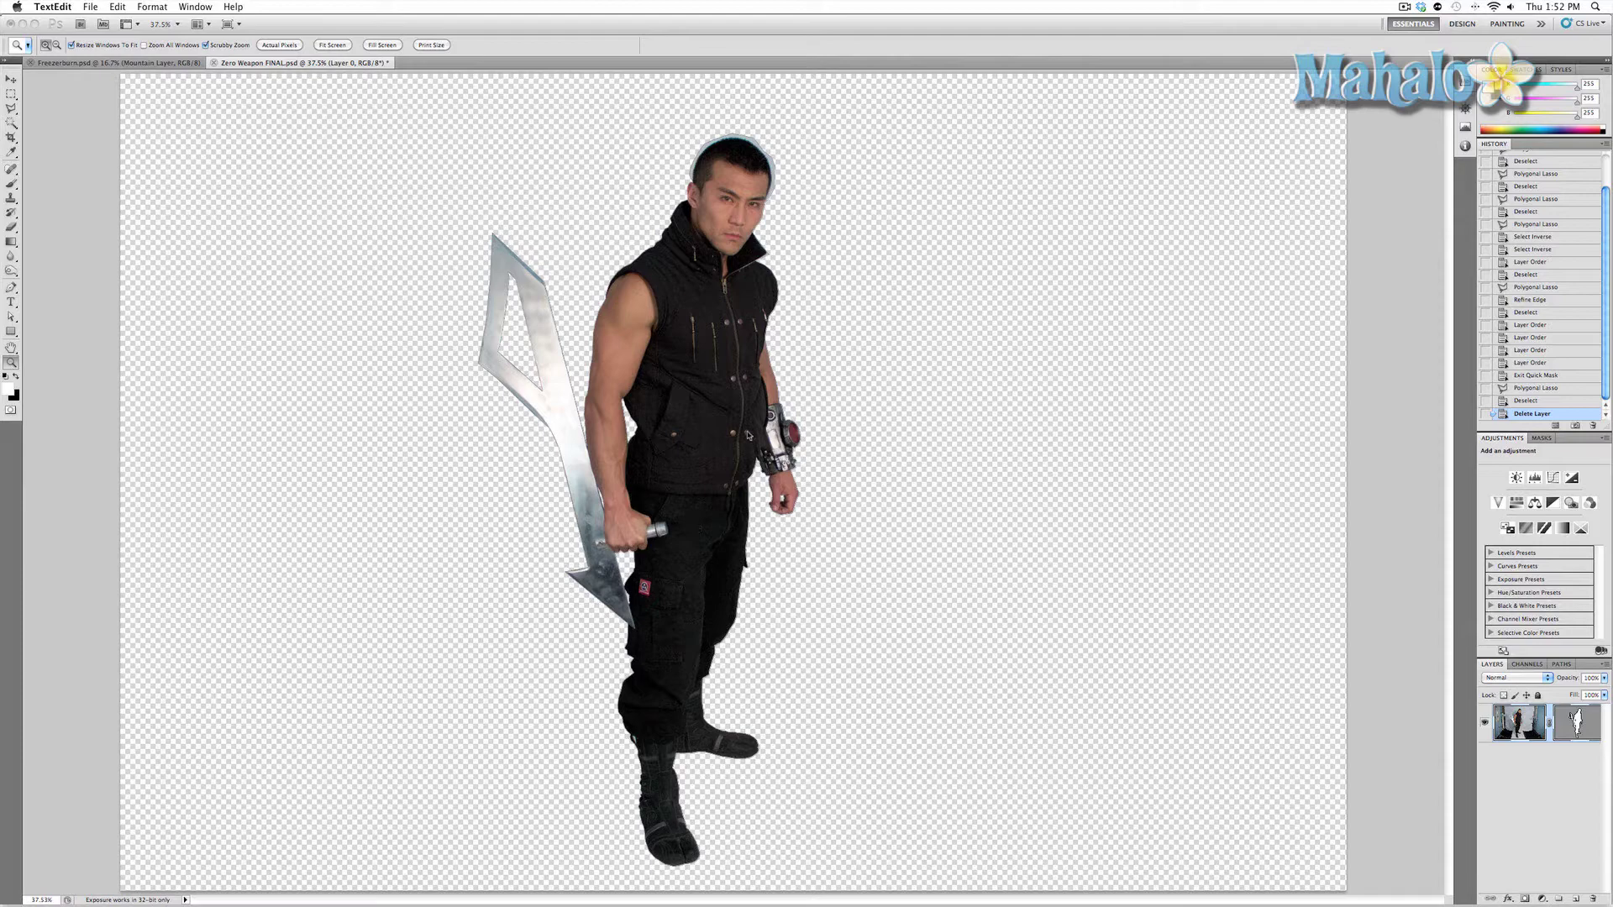
Duplicate Layer 0 as "Pixel Hair Mask" and delete the vector mask from the copy.
{"action": "left_click", "coordinate": [728, 225]}
{"action": "left_click", "coordinate": [731, 197]}
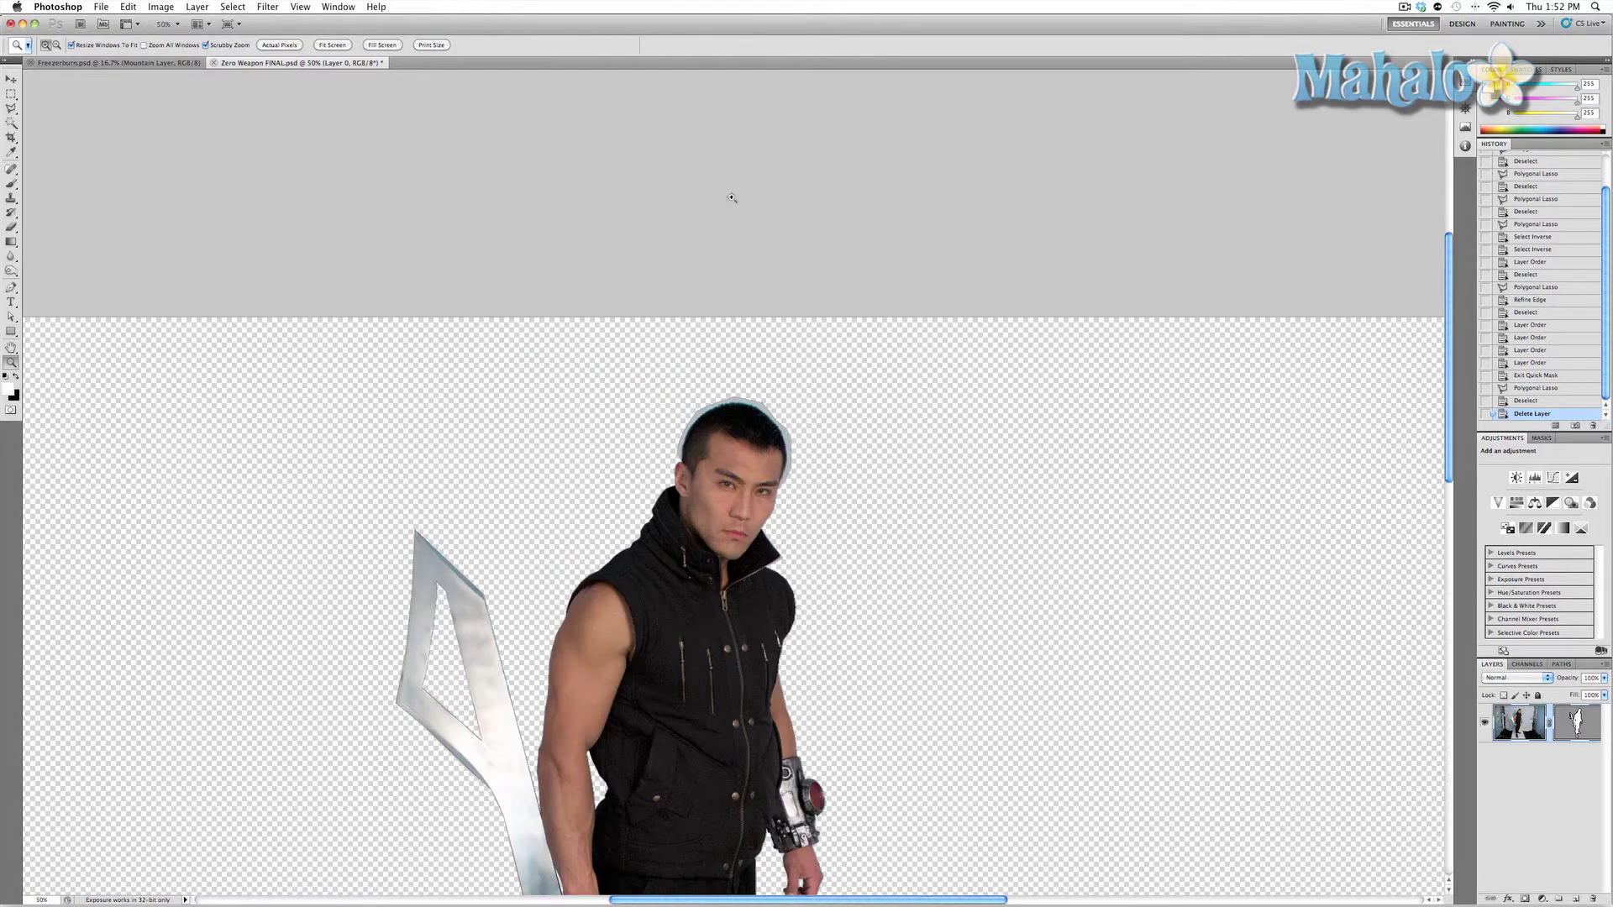
{"action": "left_click", "coordinate": [707, 457]}
{"action": "left_click", "coordinate": [707, 458]}
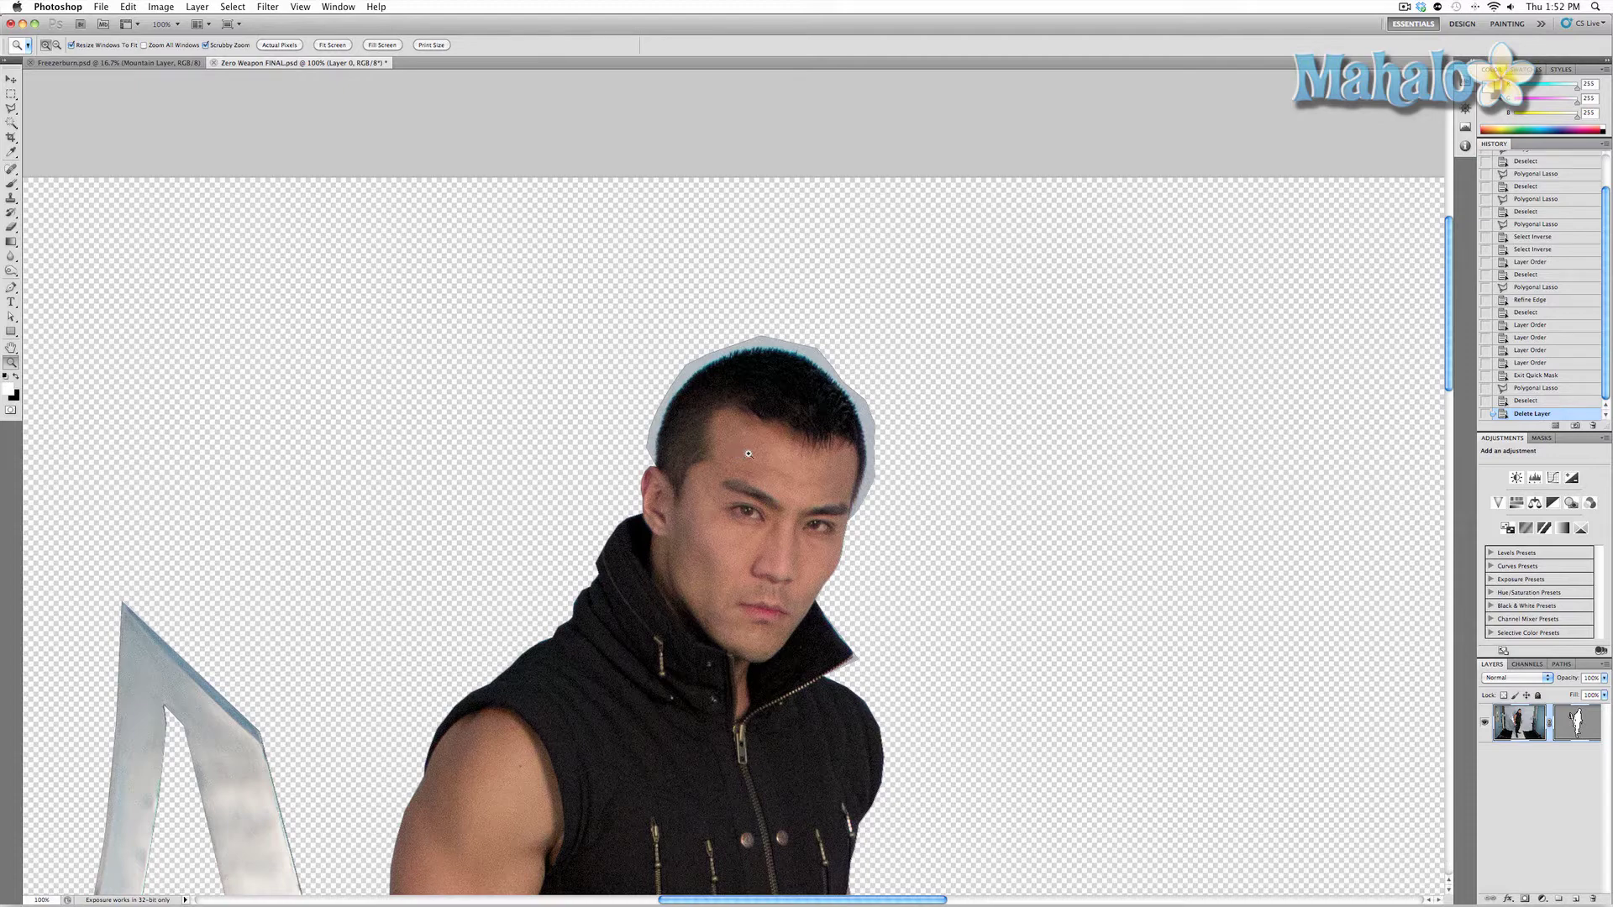
{"action": "left_click", "coordinate": [332, 44]}
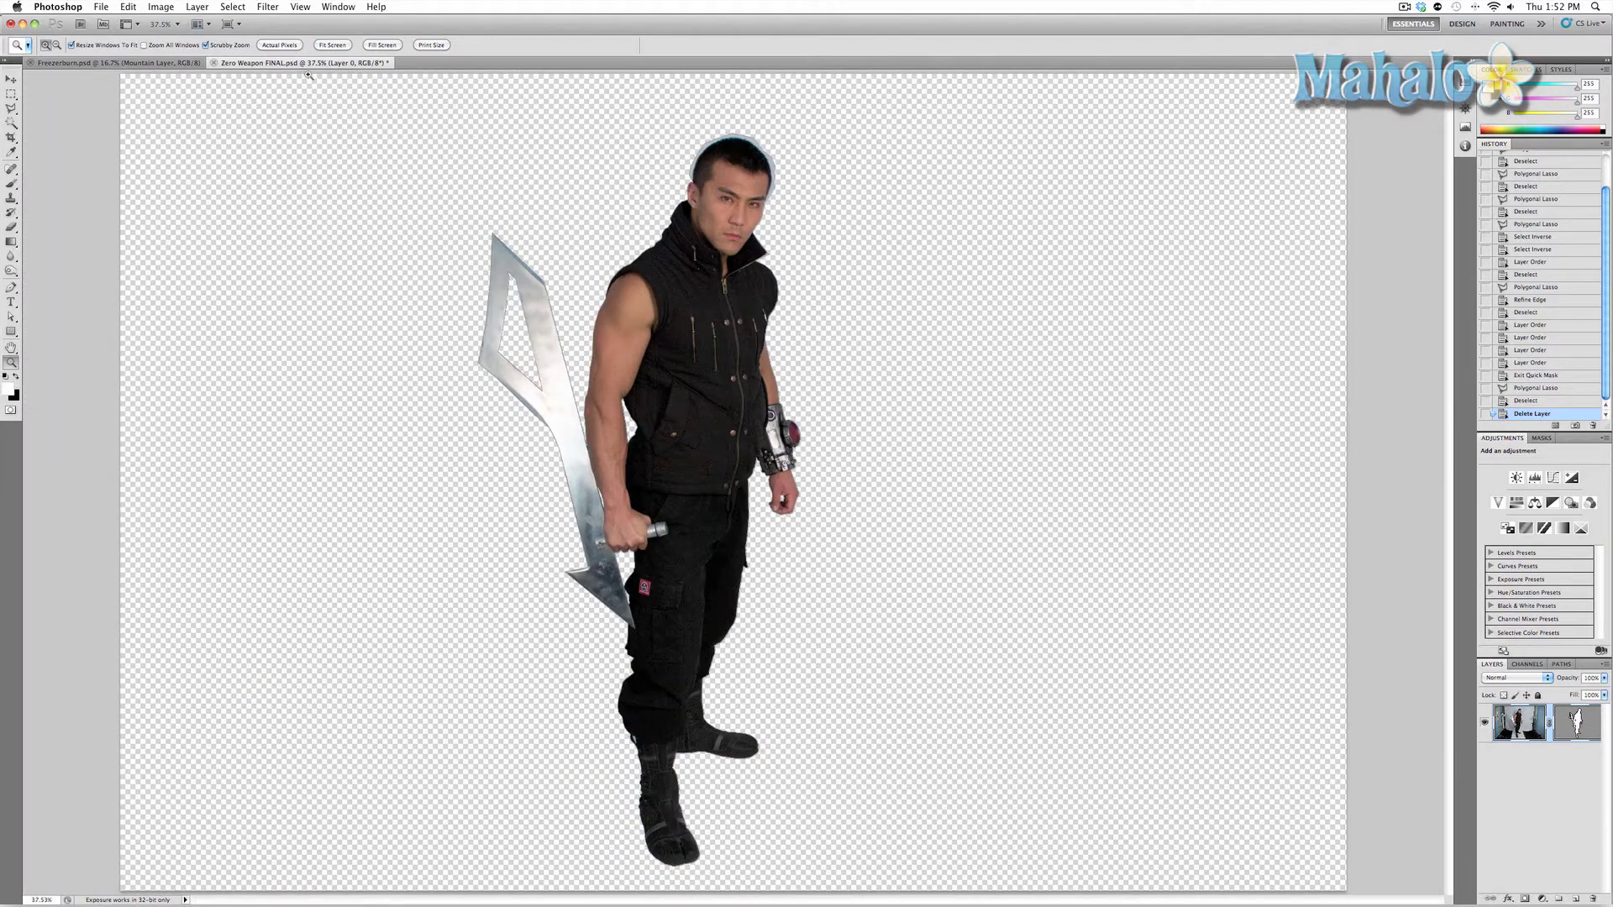
{"action": "left_click", "coordinate": [198, 7]}
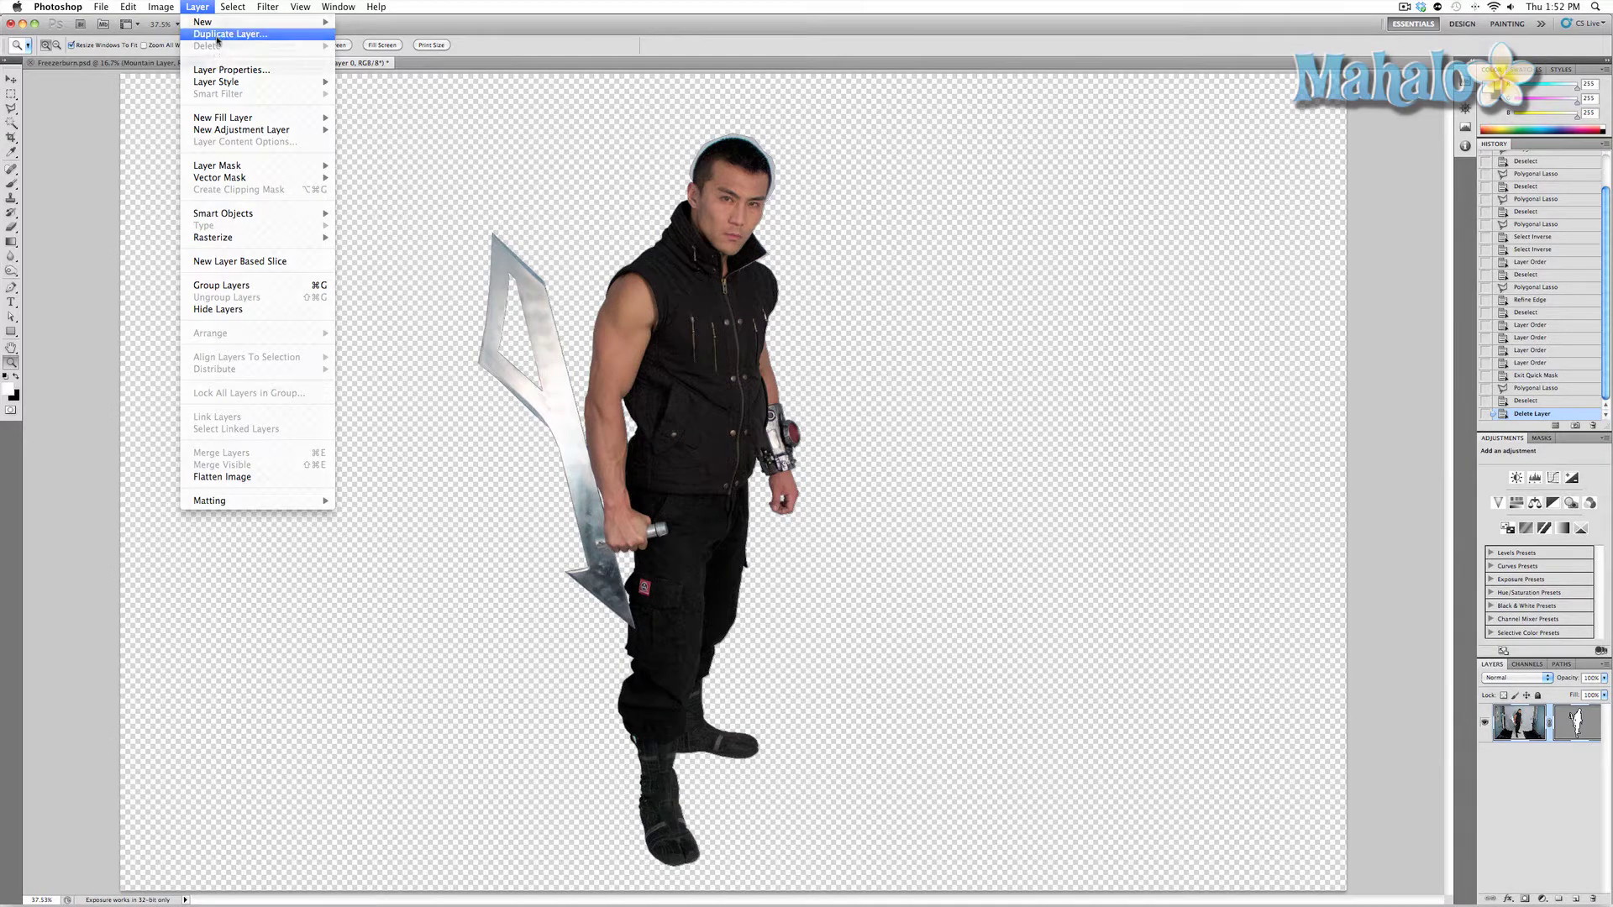
{"action": "left_click", "coordinate": [217, 35]}
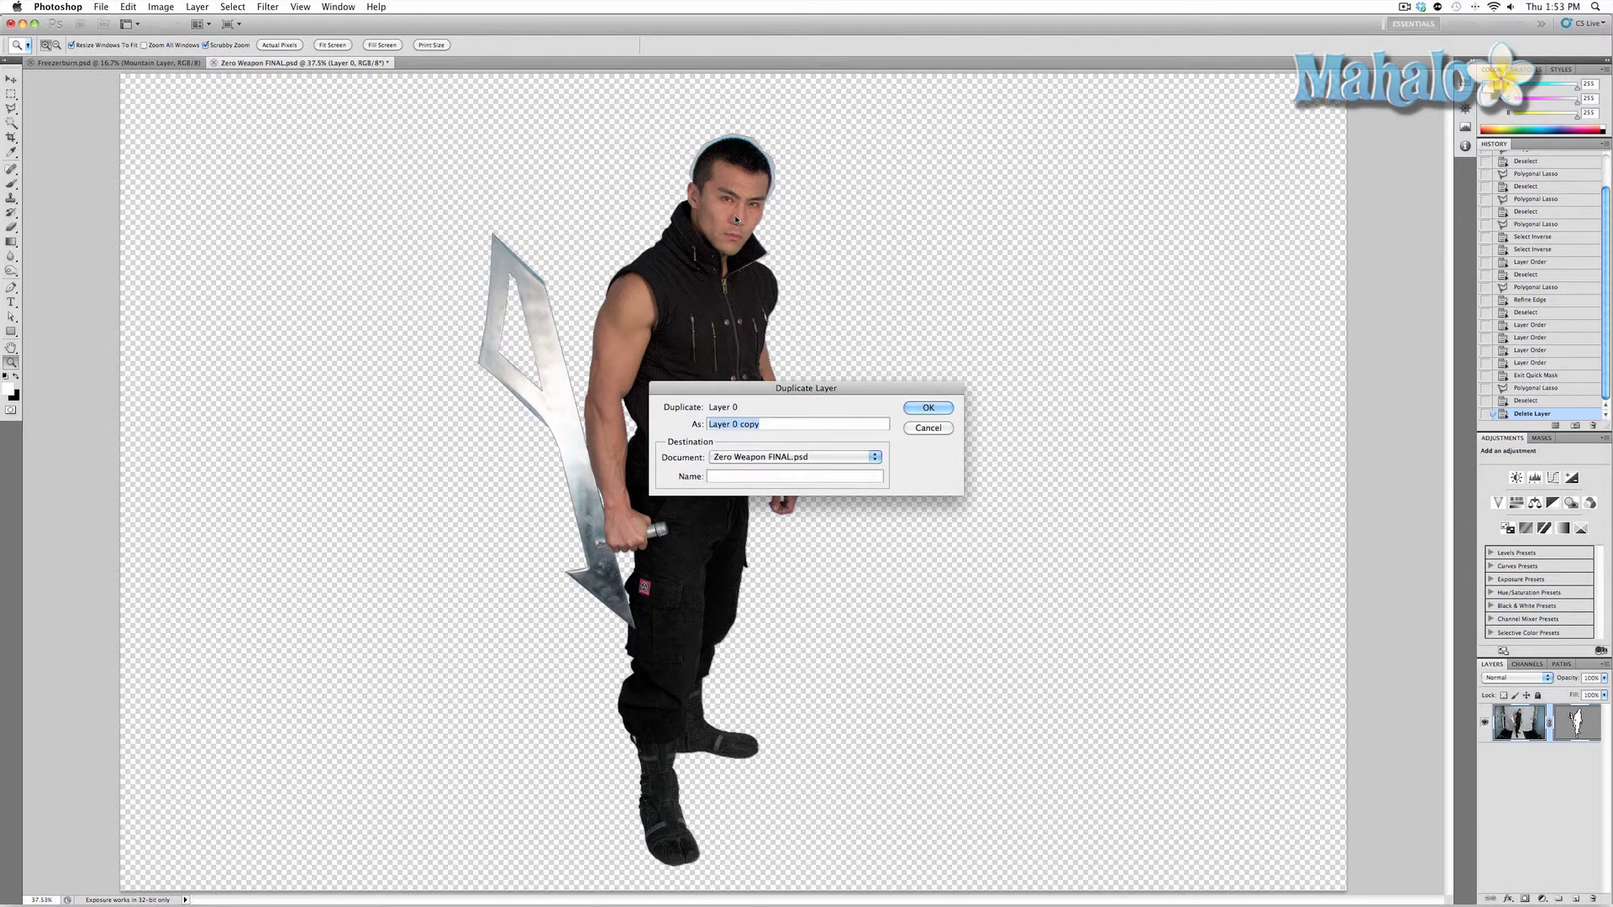
{"action": "type", "text": "Pixel Hair Mask"}
{"action": "key", "text": "Return"}
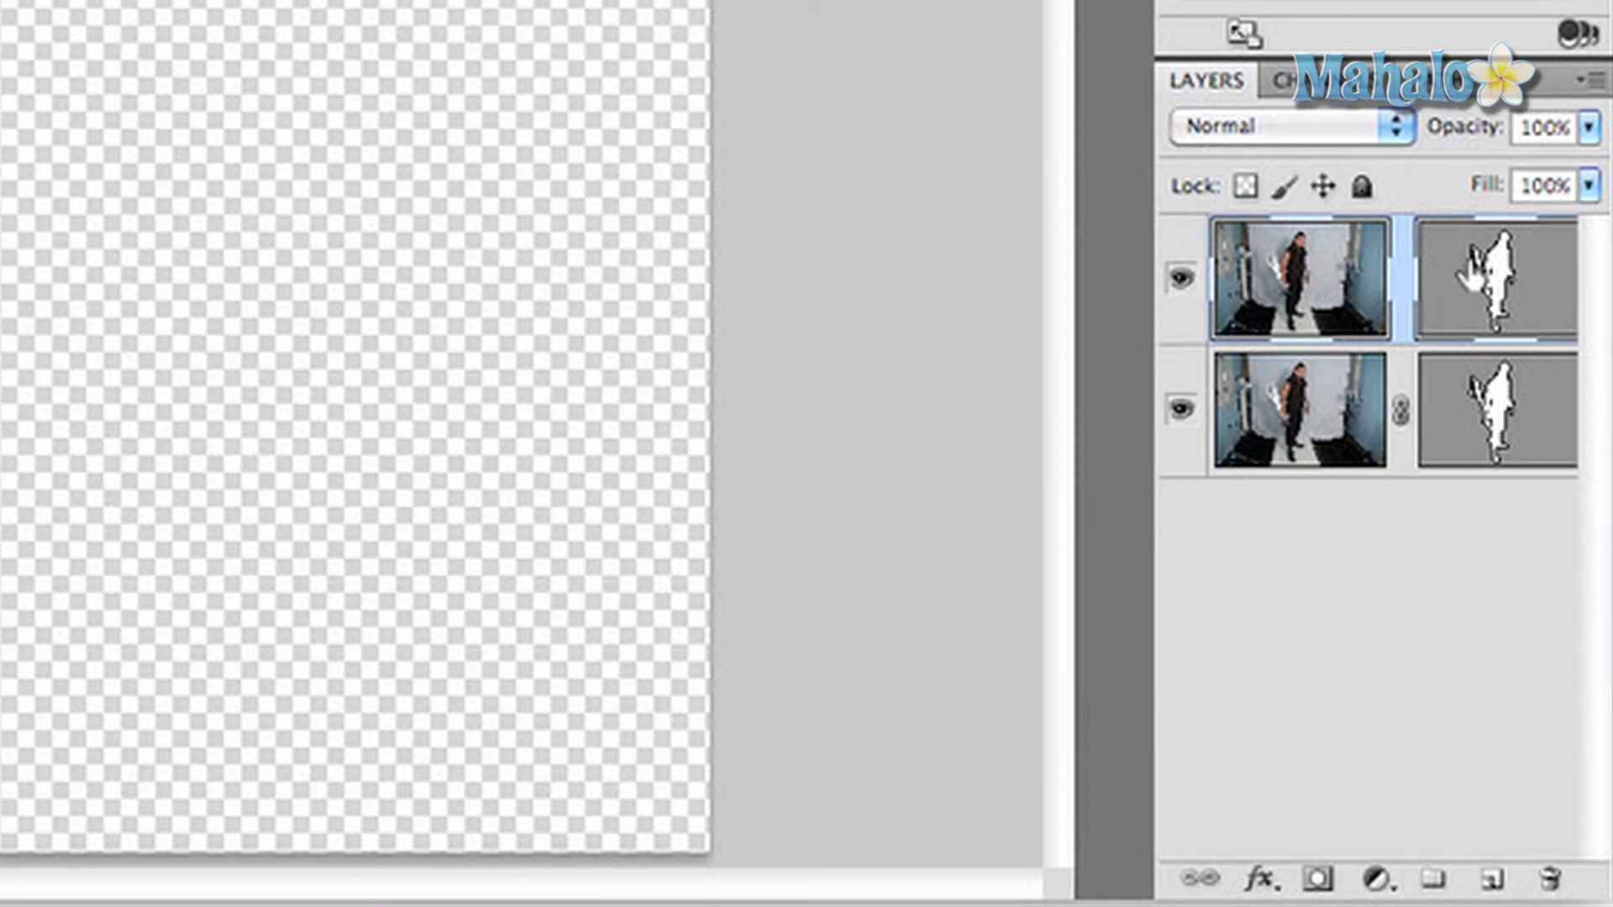
{"action": "left_click_drag", "start_coordinate": [1467, 290], "coordinate": [1548, 879]}
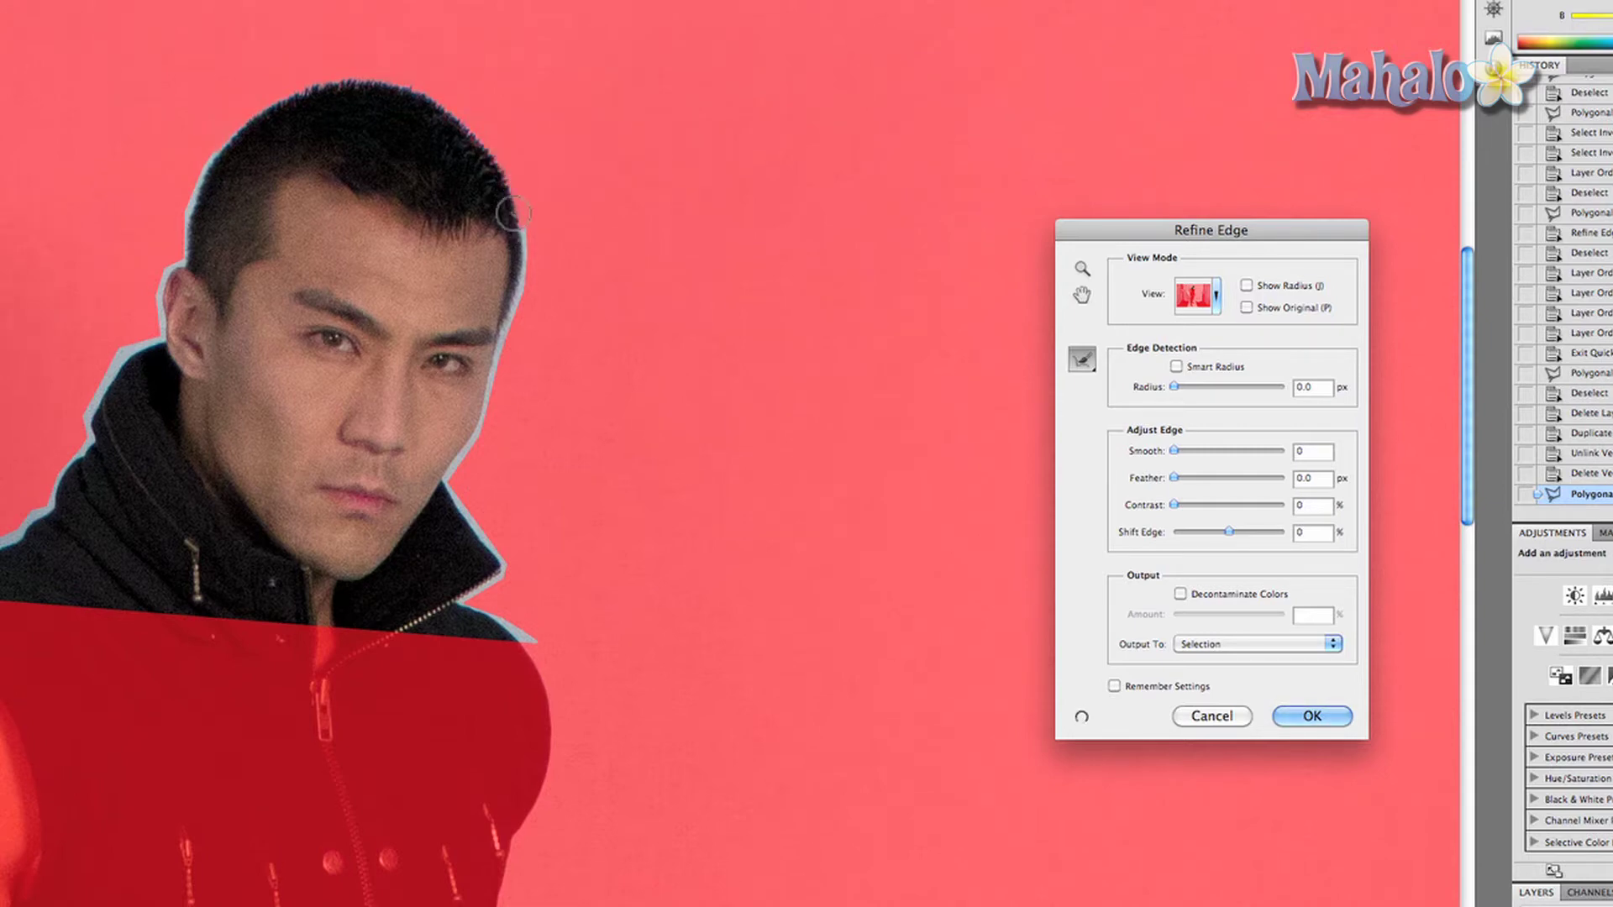
Refine the selection edge beside the man's temple and cheek with the Refine Radius Tool, enabling Smart Radius for the cheek.
{"action": "left_click_drag", "start_coordinate": [519, 224], "coordinate": [522, 288]}
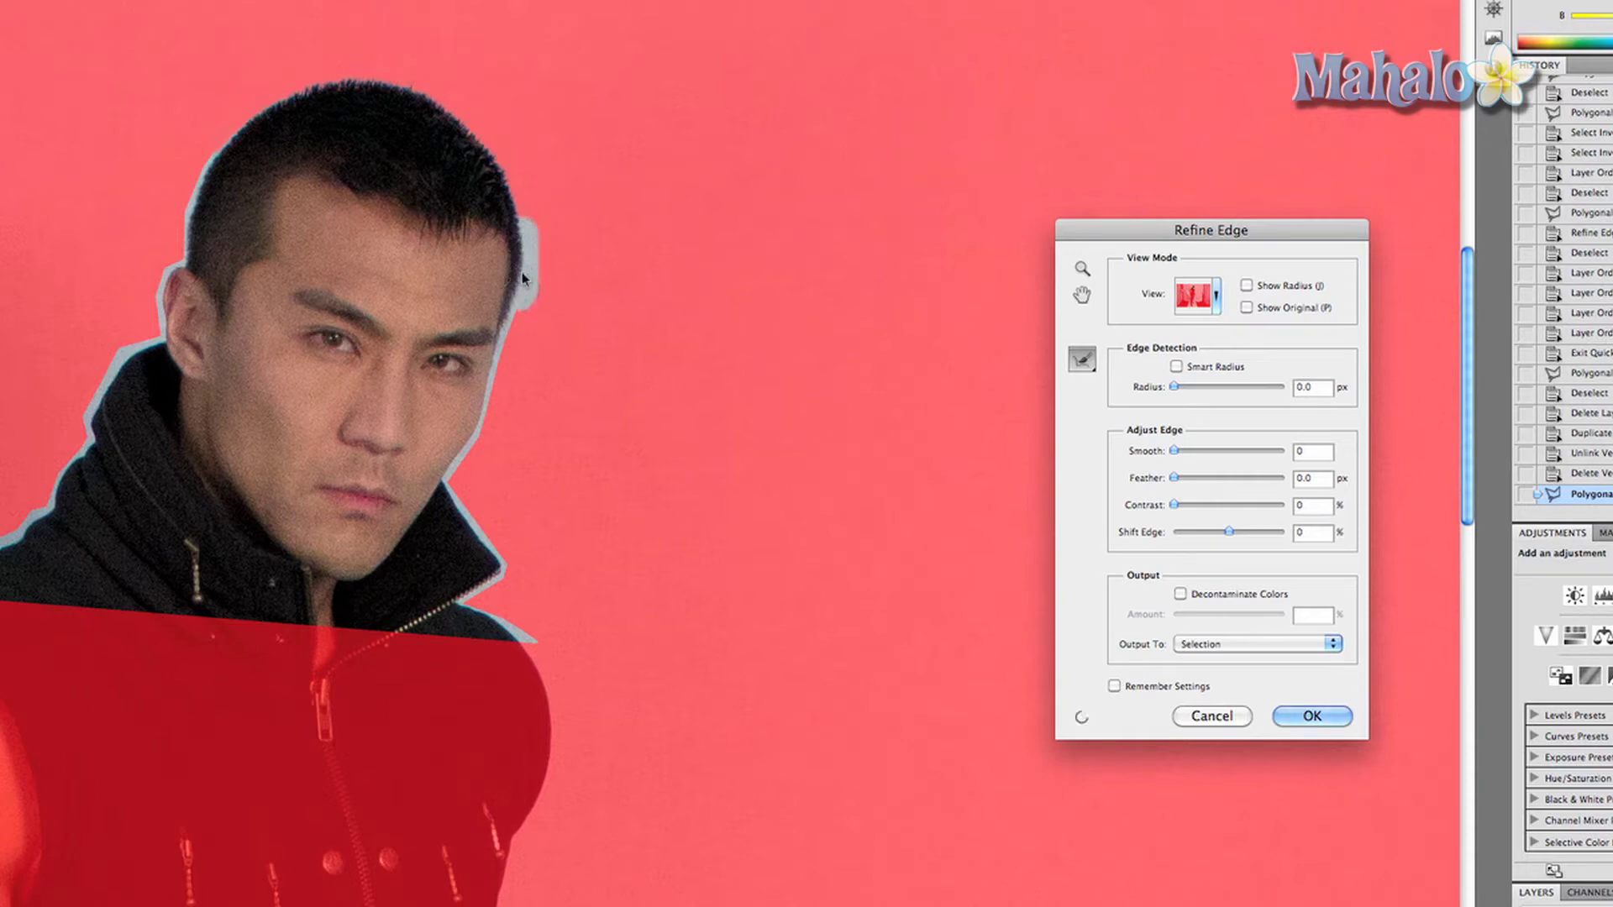
{"action": "scroll", "coordinate": [524, 277], "scroll_direction": "up", "scroll_amount": 1}
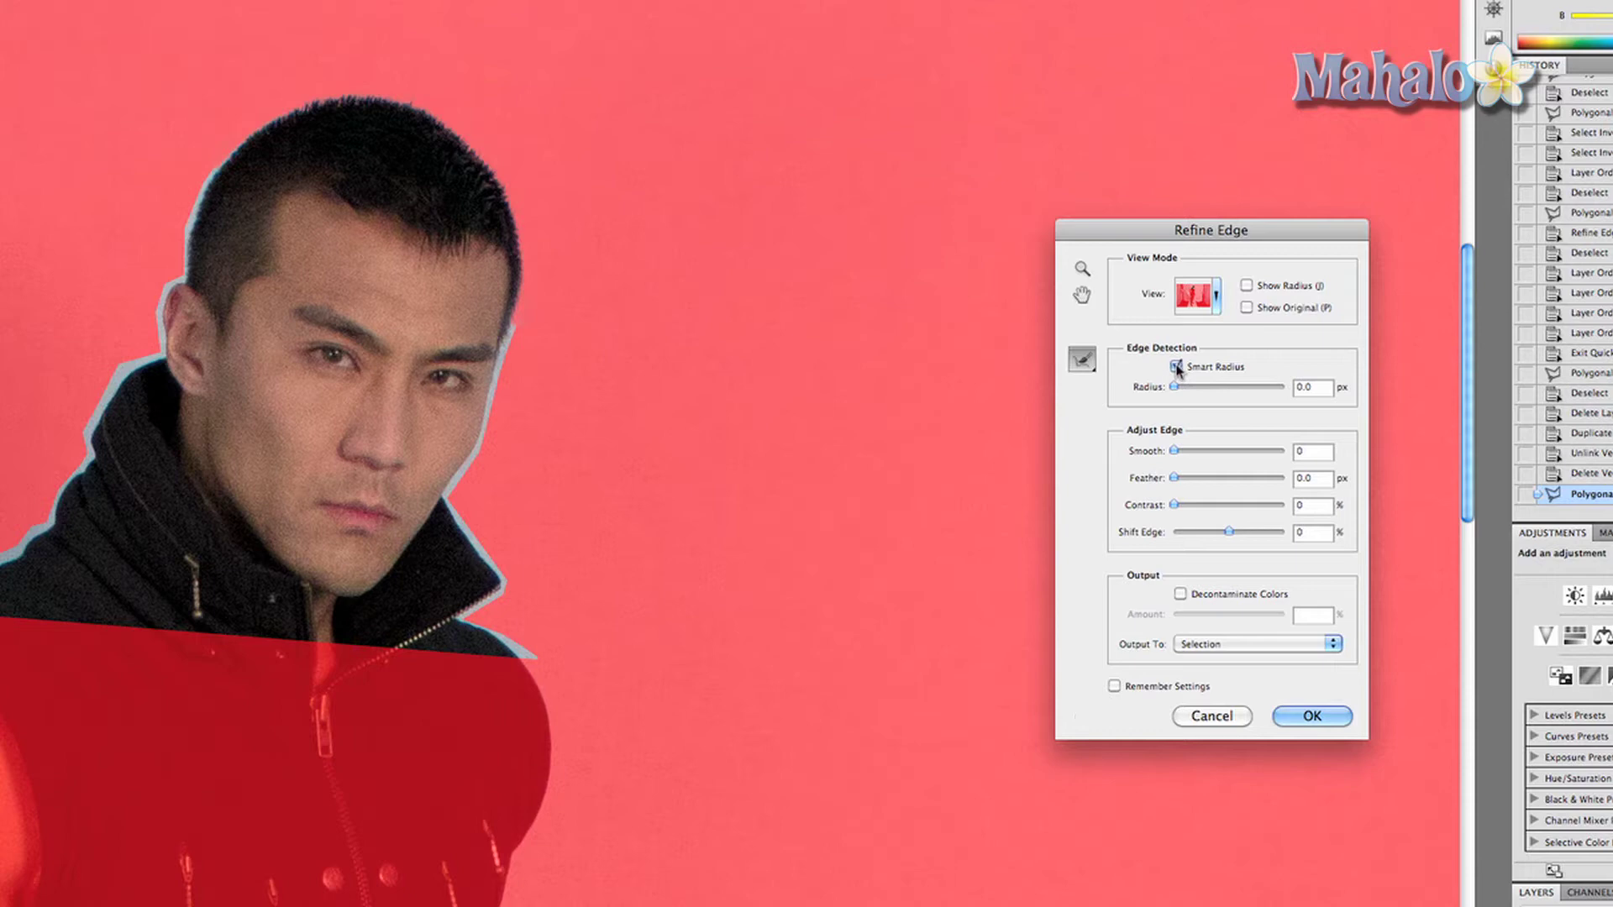
{"action": "left_click", "coordinate": [1176, 367]}
{"action": "mouse_move", "coordinate": [504, 374]}
{"action": "left_mouse_down"}
{"action": "mouse_move", "coordinate": [490, 457]}
{"action": "mouse_move", "coordinate": [455, 496]}
{"action": "left_mouse_up"}
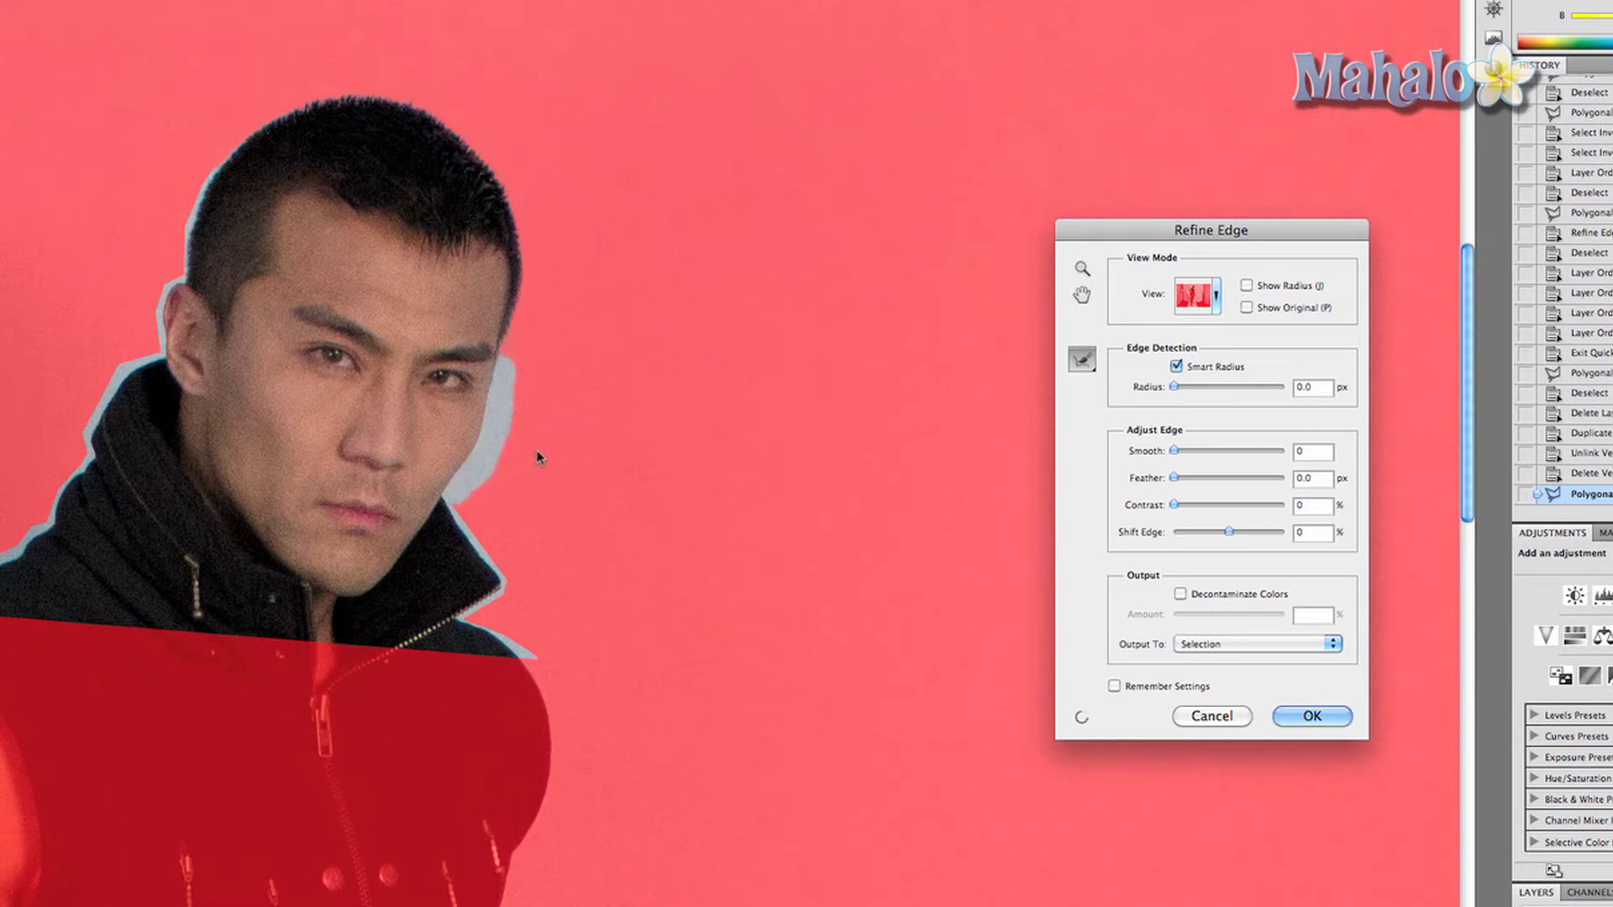
{"action": "scroll", "coordinate": [538, 454], "scroll_direction": "up", "scroll_amount": 2}
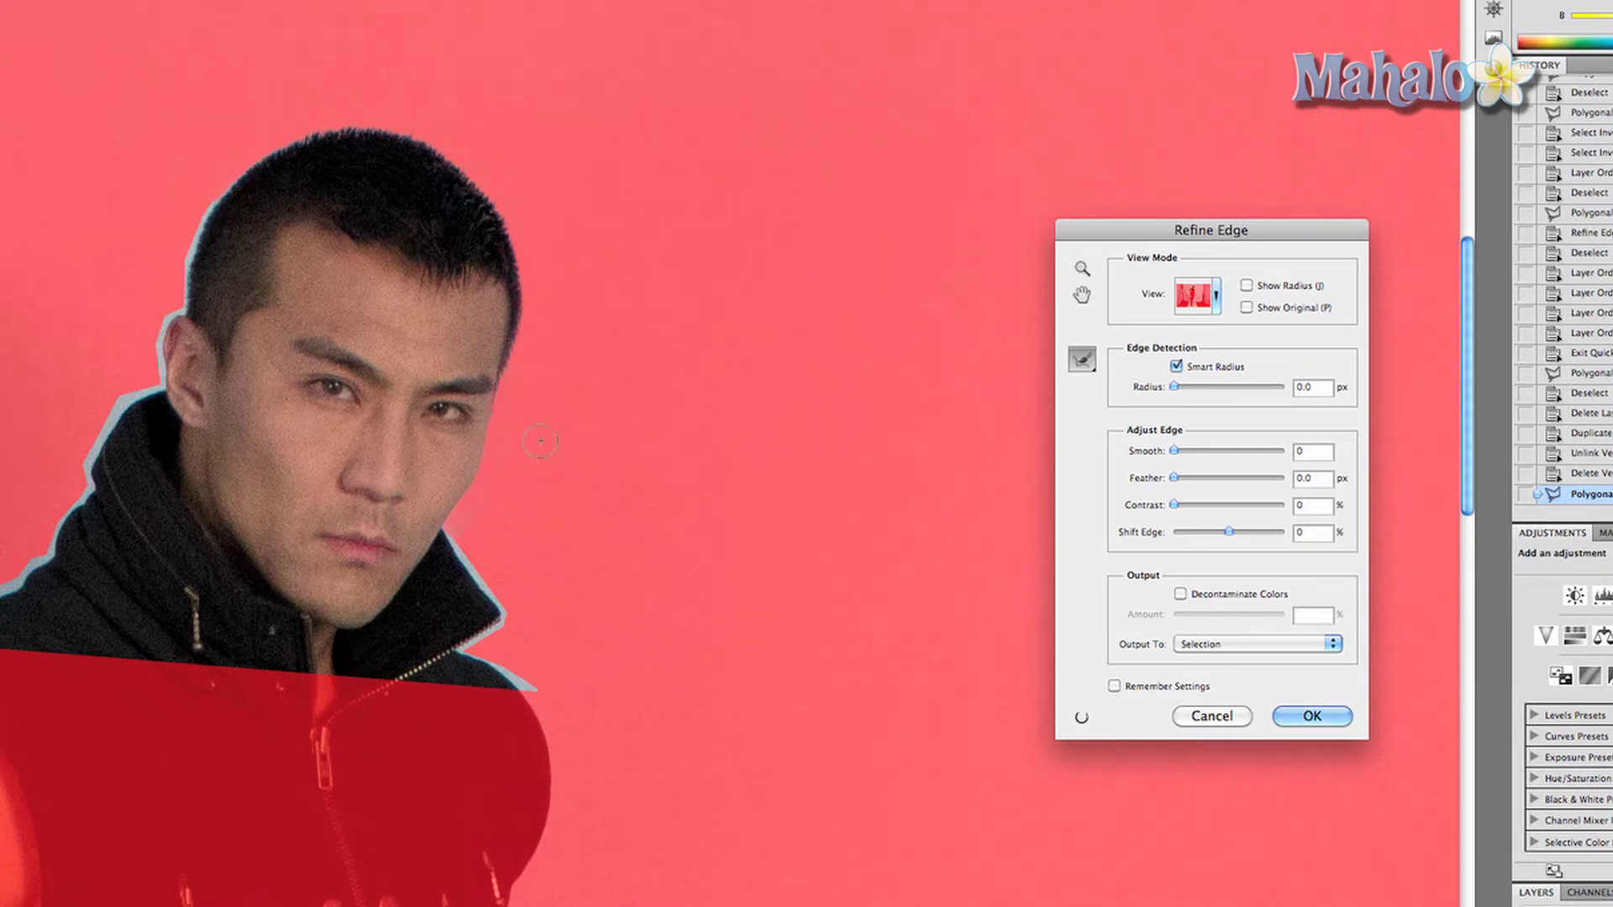
Paint edge refinements along the jacket collar below the cheek, undo the stroke, and refine the shoulder edge beneath the collar tip.
{"action": "mouse_move", "coordinate": [454, 508]}
{"action": "left_mouse_down"}
{"action": "mouse_move", "coordinate": [511, 604]}
{"action": "mouse_move", "coordinate": [528, 590]}
{"action": "mouse_move", "coordinate": [461, 650]}
{"action": "mouse_move", "coordinate": [504, 624]}
{"action": "left_mouse_up"}
{"action": "key", "text": "super+z"}
{"action": "left_click_drag", "start_coordinate": [537, 696], "coordinate": [494, 658]}
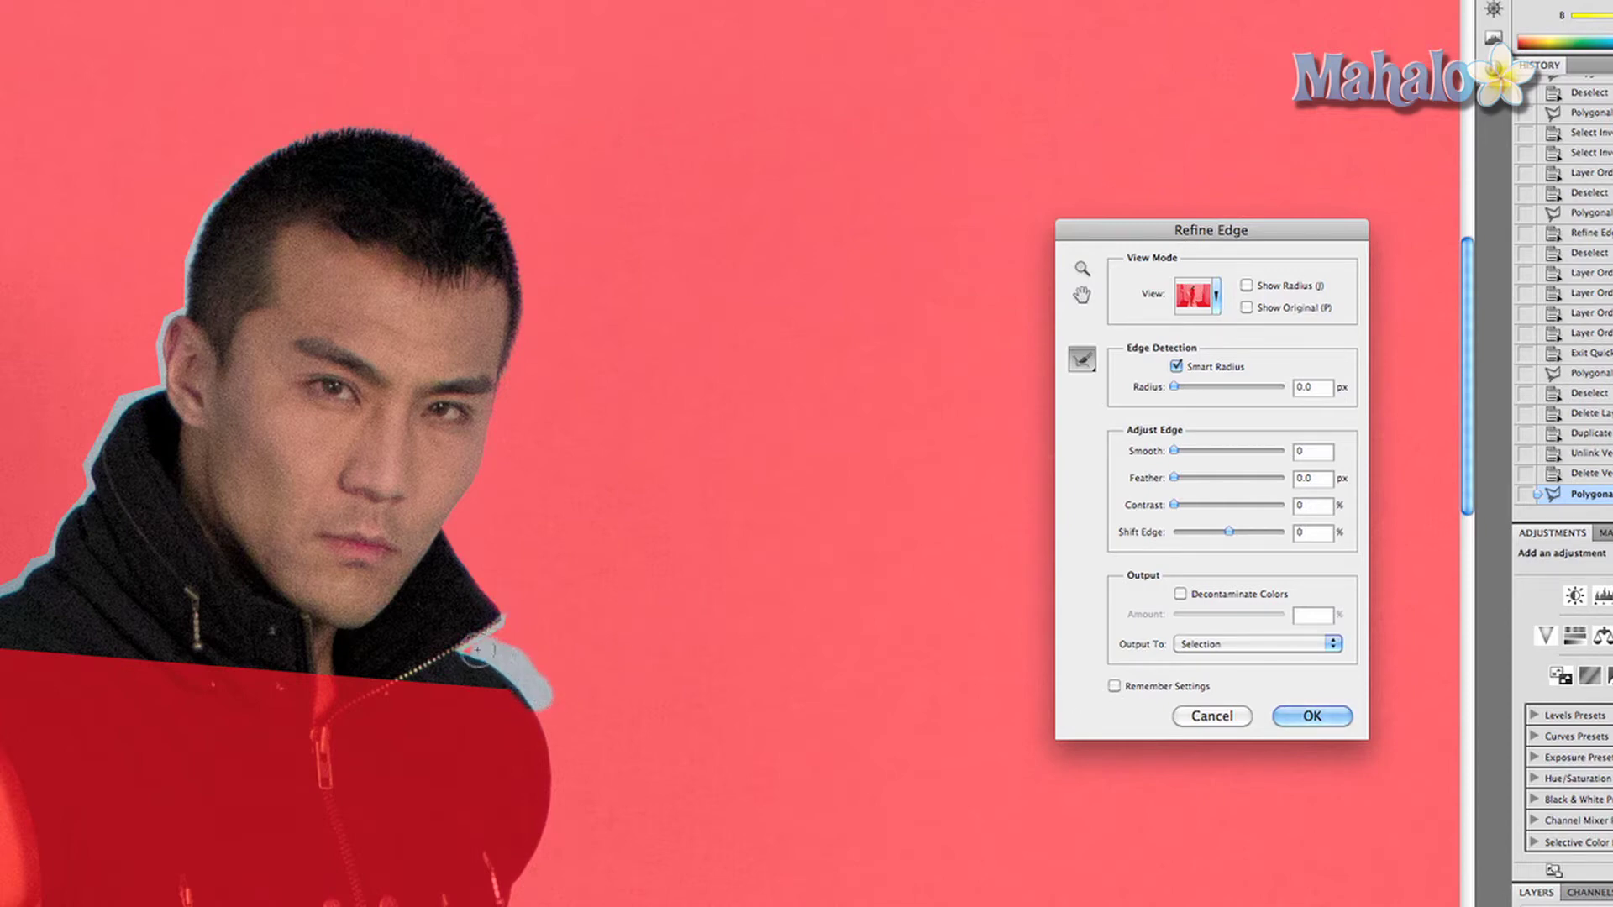
{"action": "scroll", "coordinate": [591, 662], "scroll_direction": "up", "scroll_amount": 1}
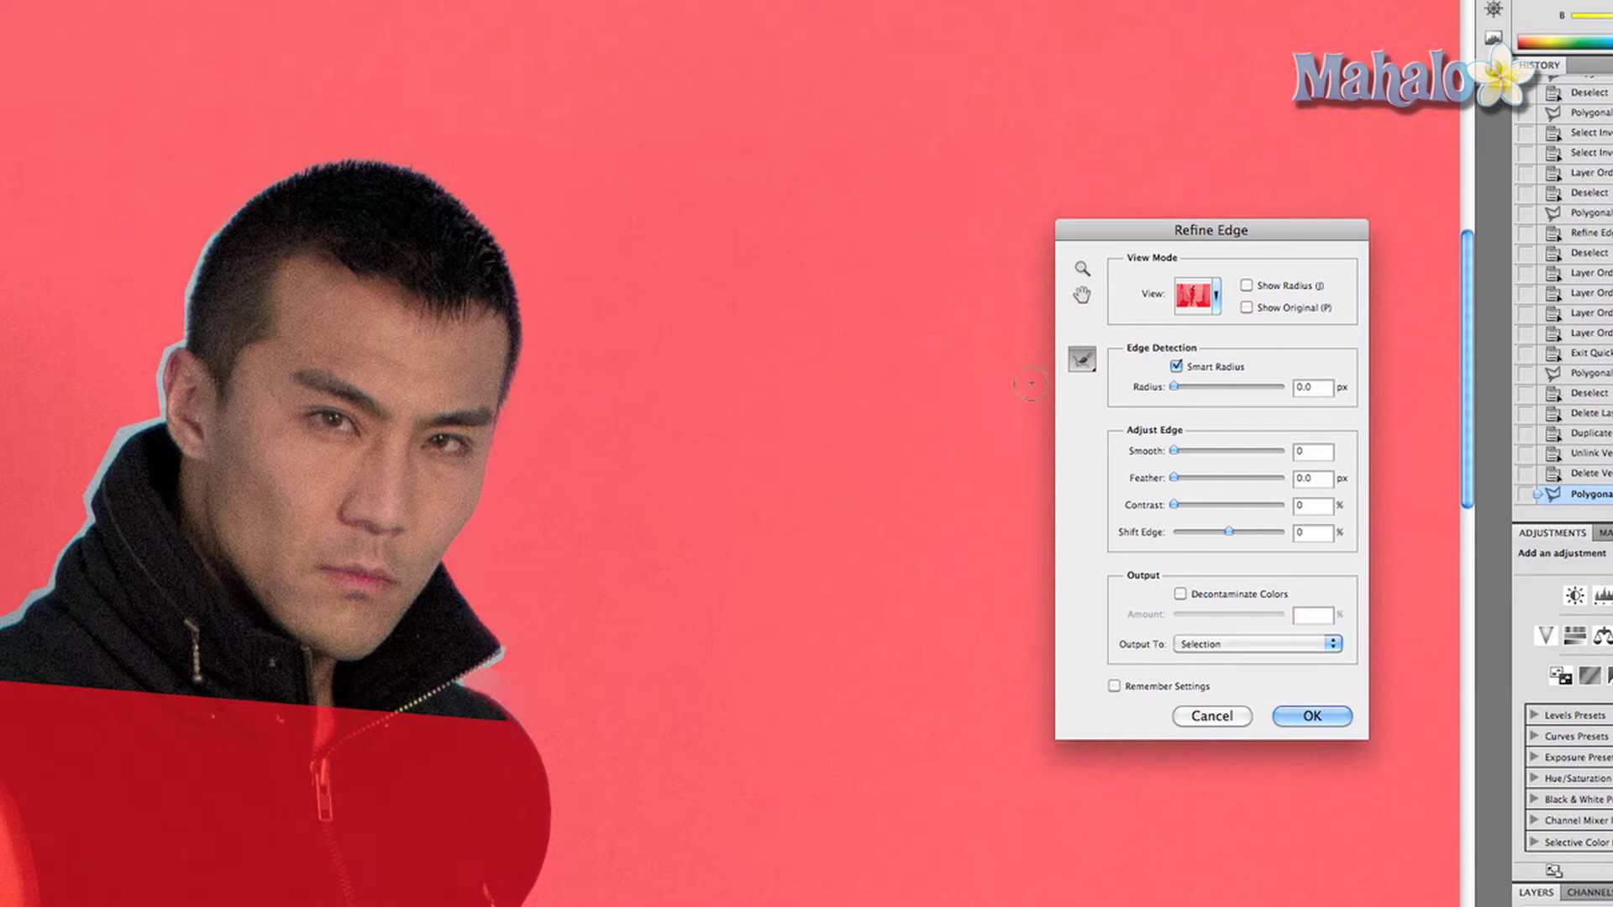
Erase the refinements along the collar's zippered edge and the adjoining shoulder with the Erase Refinements Tool.
{"action": "left_click", "coordinate": [1082, 361]}
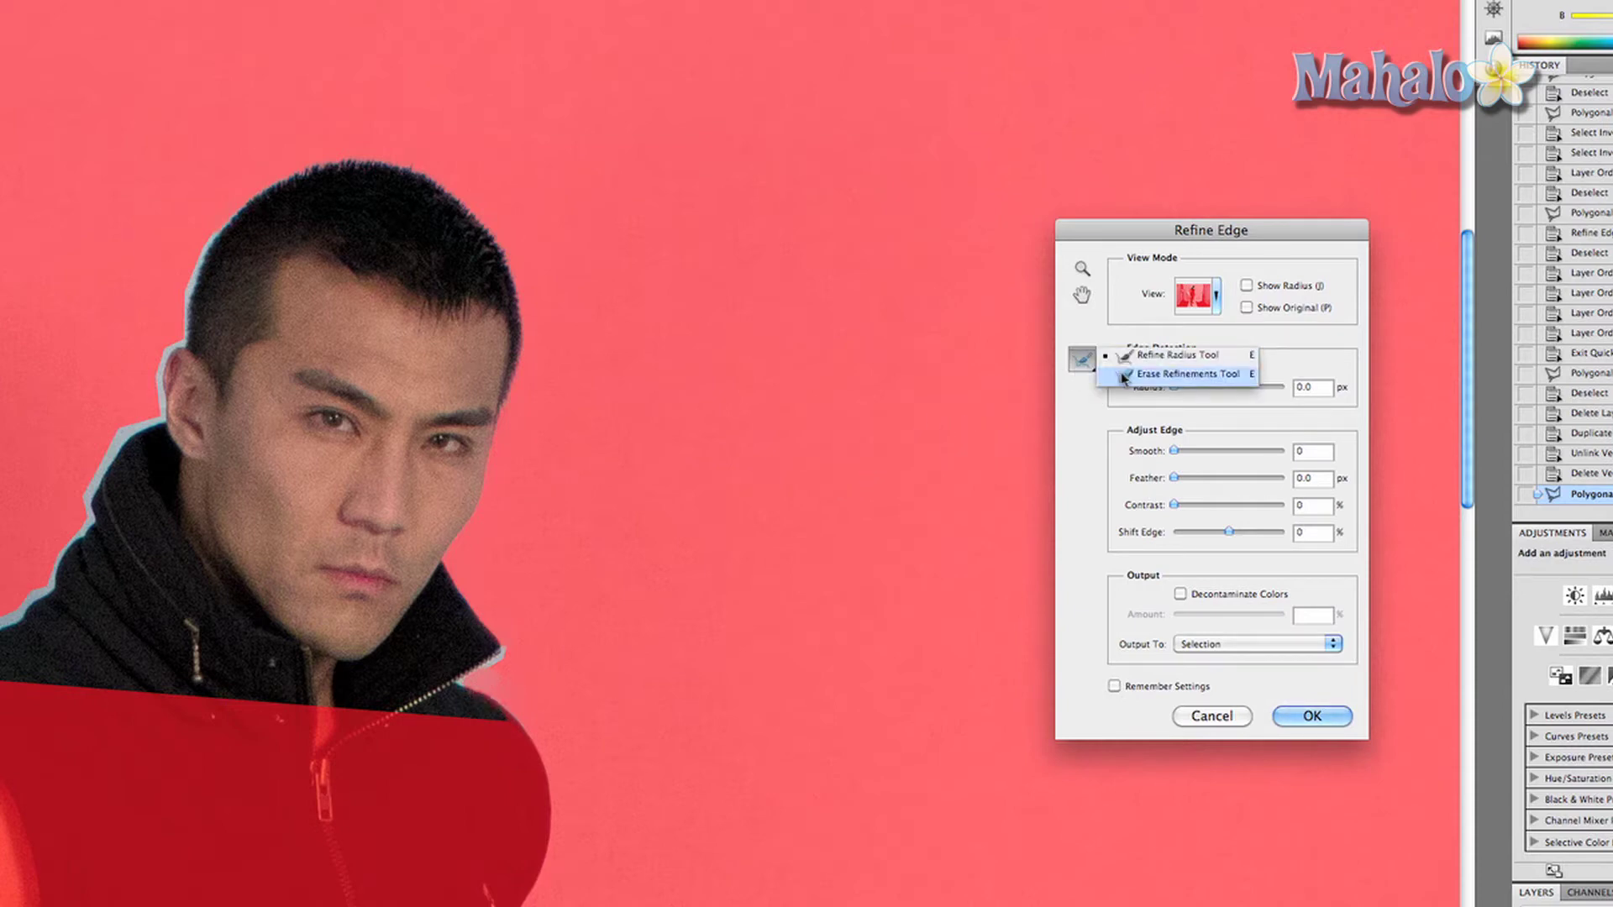
{"action": "left_click", "coordinate": [1130, 374]}
{"action": "left_click", "coordinate": [1080, 363]}
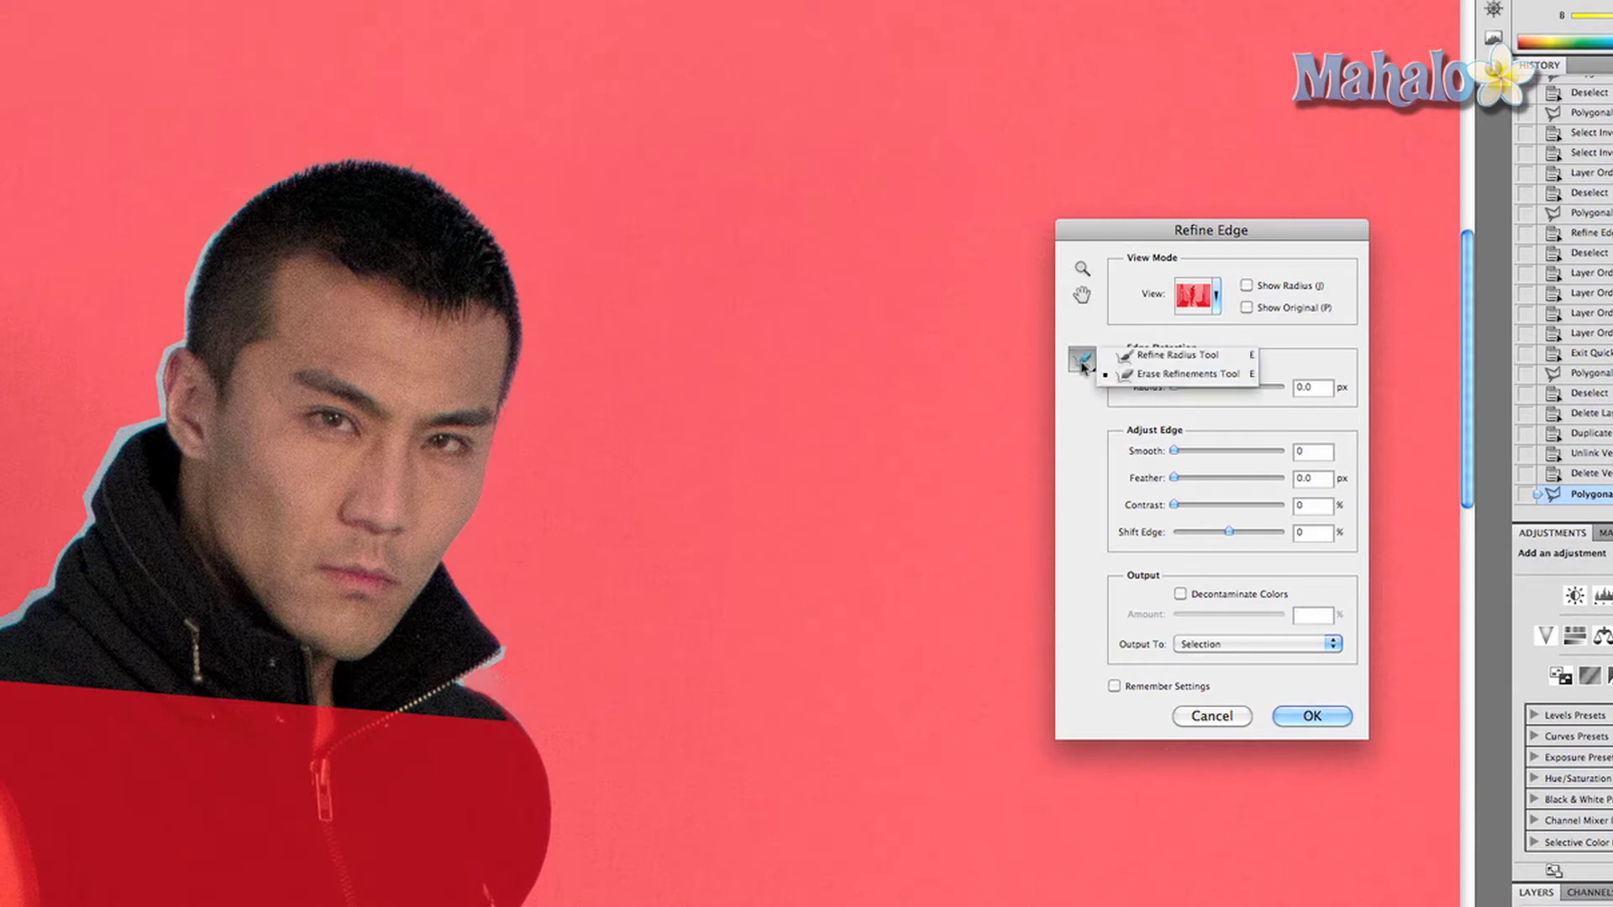
{"action": "left_click", "coordinate": [1118, 375]}
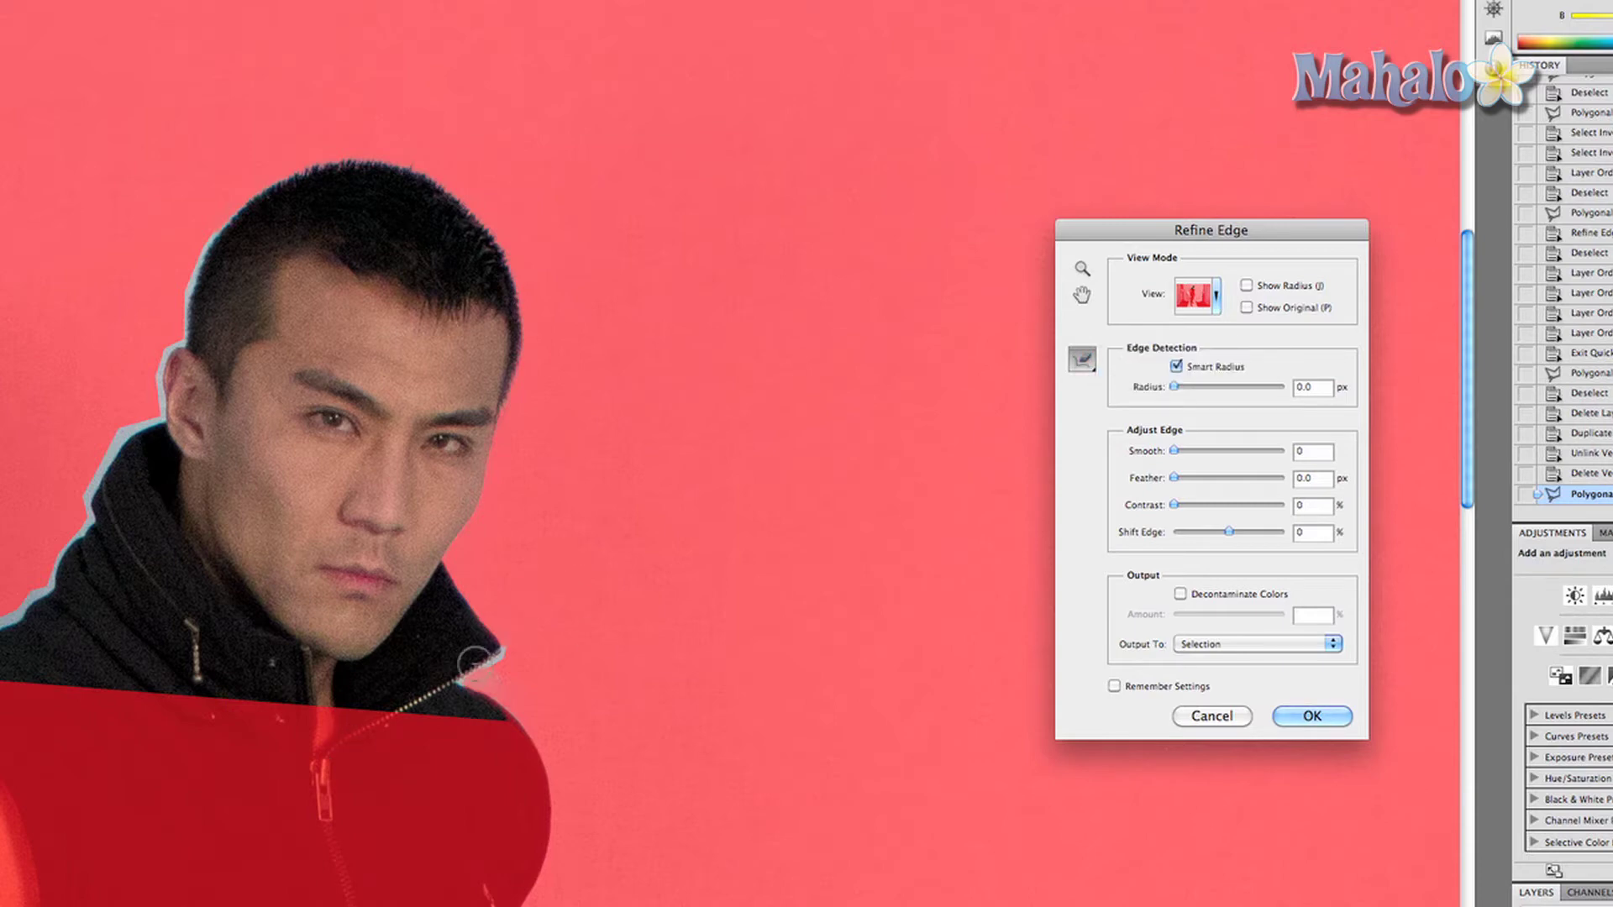
{"action": "key", "text": "z"}
{"action": "left_click", "coordinate": [485, 688]}
{"action": "left_click", "coordinate": [485, 688]}
{"action": "left_click", "coordinate": [485, 687]}
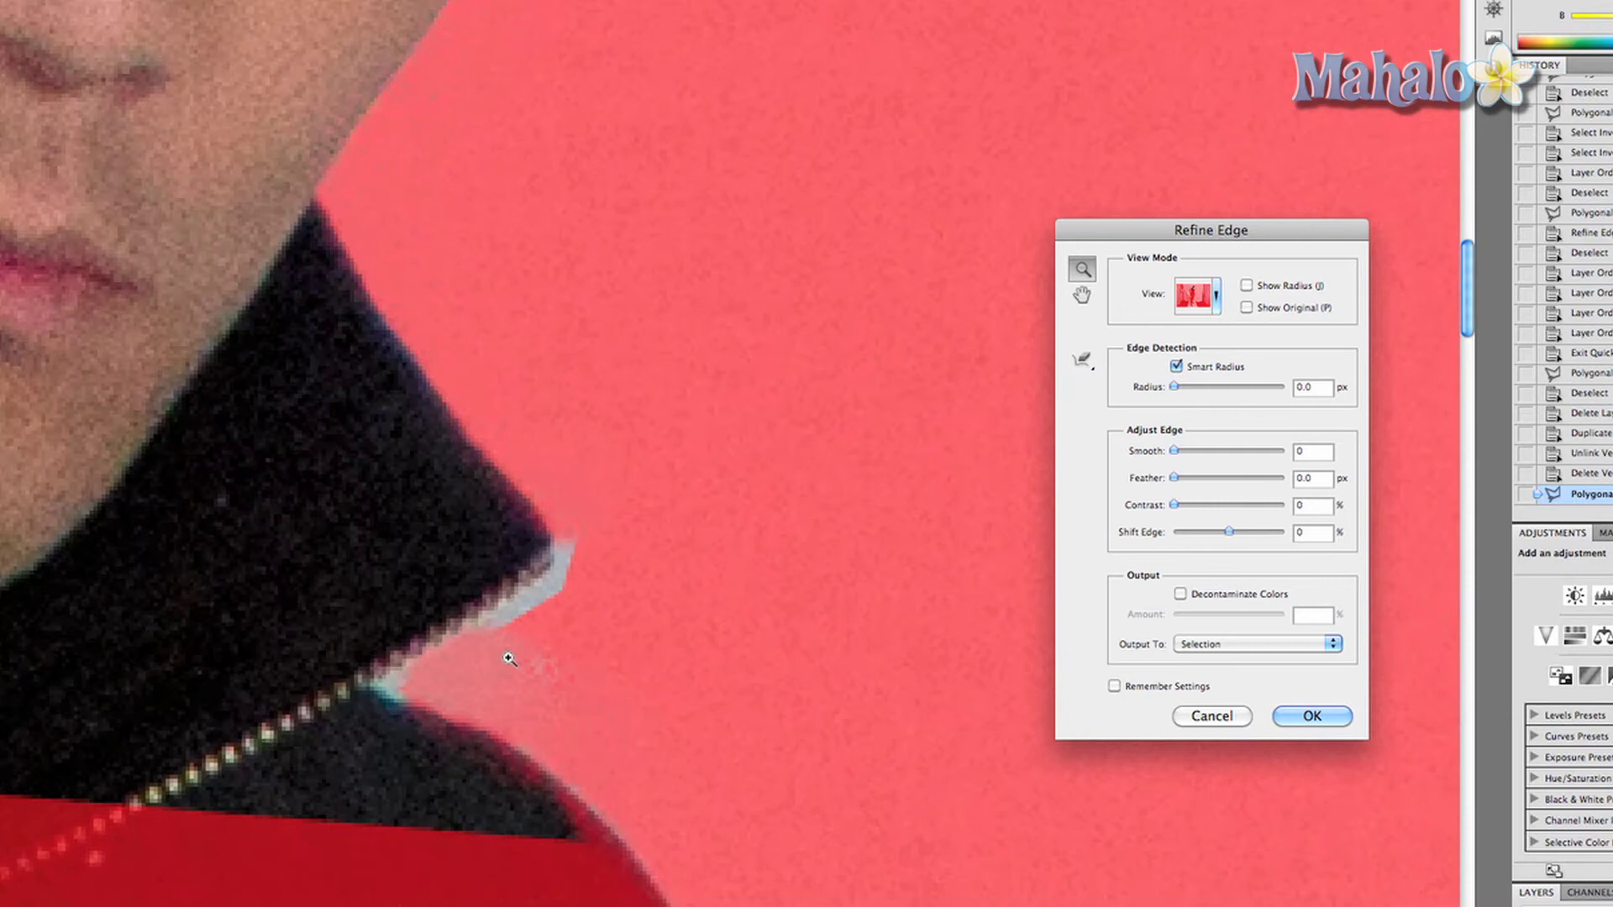
{"action": "left_click", "coordinate": [1083, 358]}
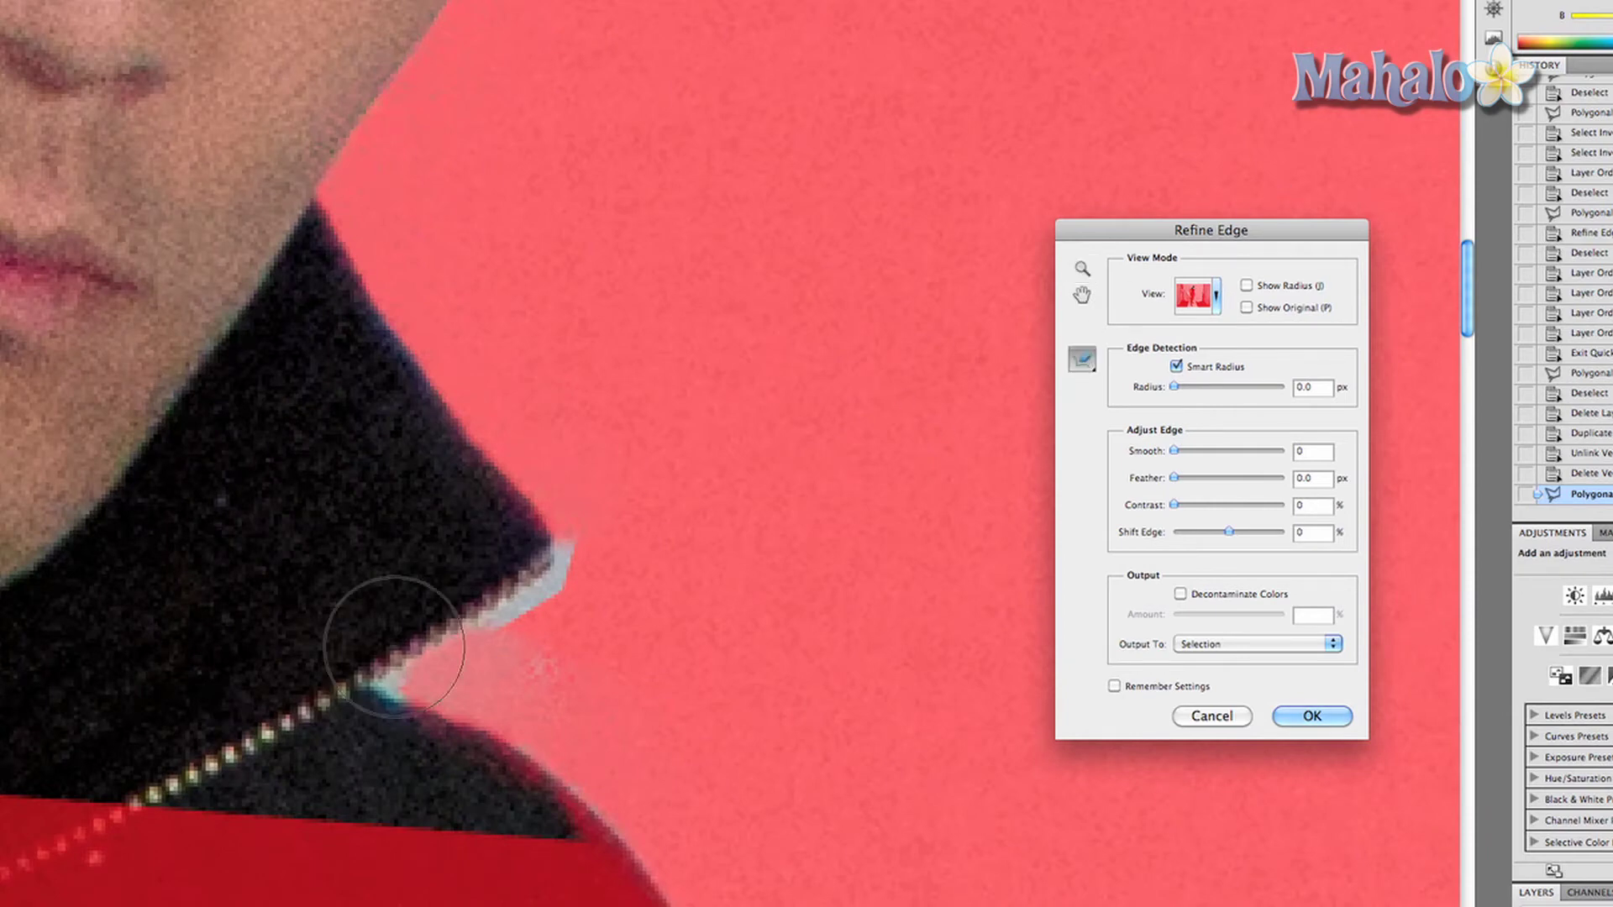
{"action": "mouse_move", "coordinate": [389, 674]}
{"action": "left_mouse_down"}
{"action": "mouse_move", "coordinate": [468, 577]}
{"action": "mouse_move", "coordinate": [558, 594]}
{"action": "left_mouse_up"}
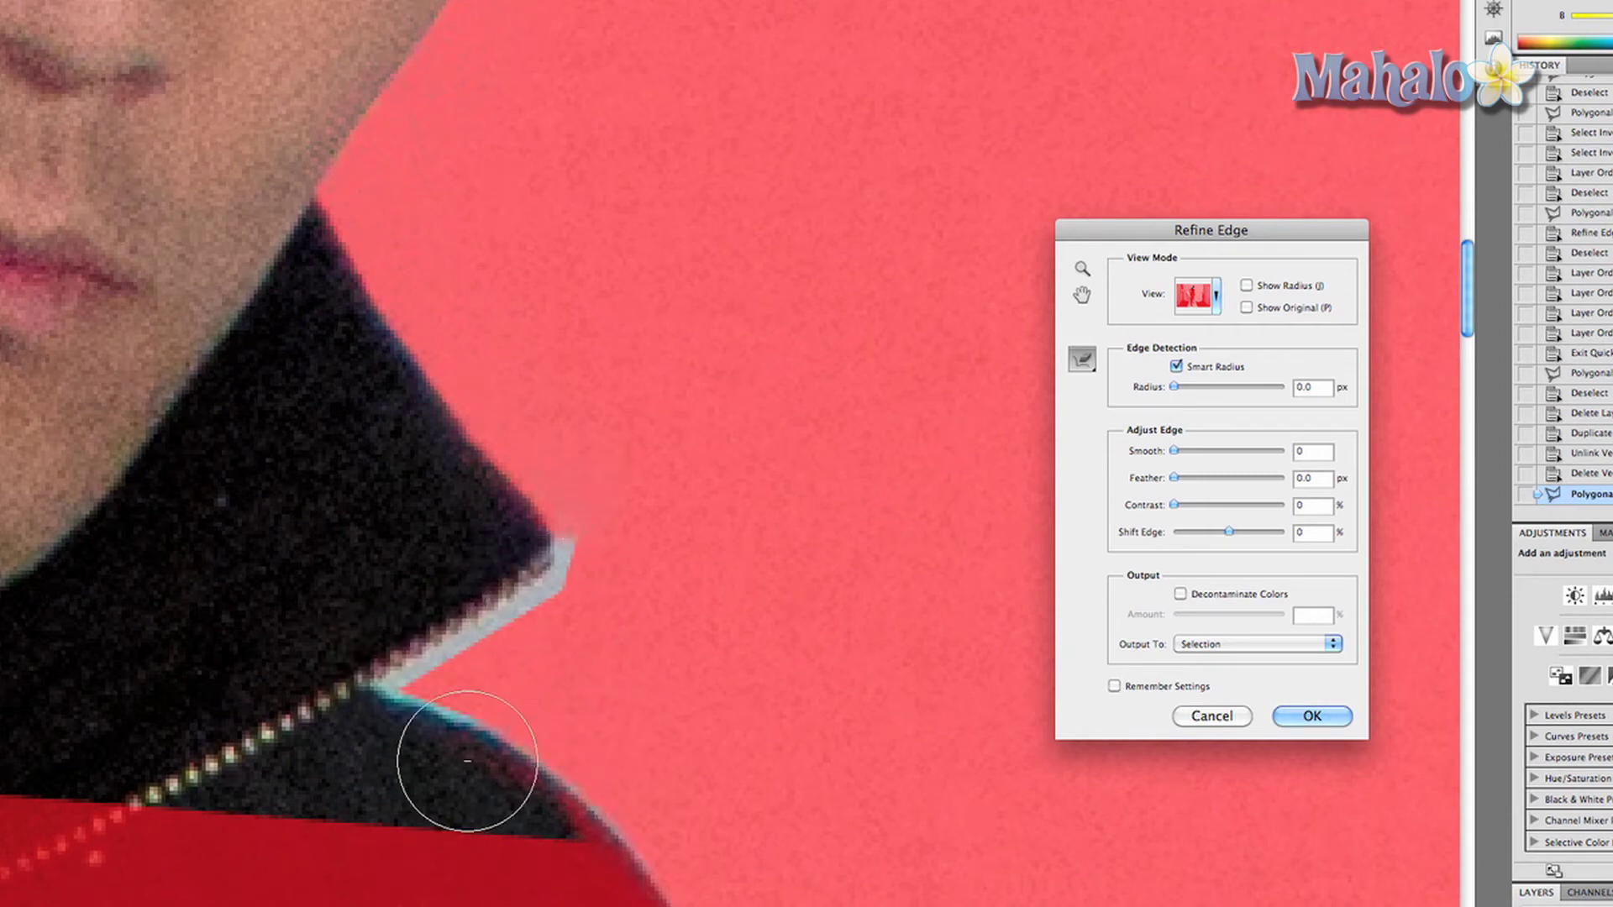
{"action": "mouse_move", "coordinate": [458, 676]}
{"action": "left_mouse_down"}
{"action": "mouse_move", "coordinate": [486, 739]}
{"action": "mouse_move", "coordinate": [597, 786]}
{"action": "left_mouse_up"}
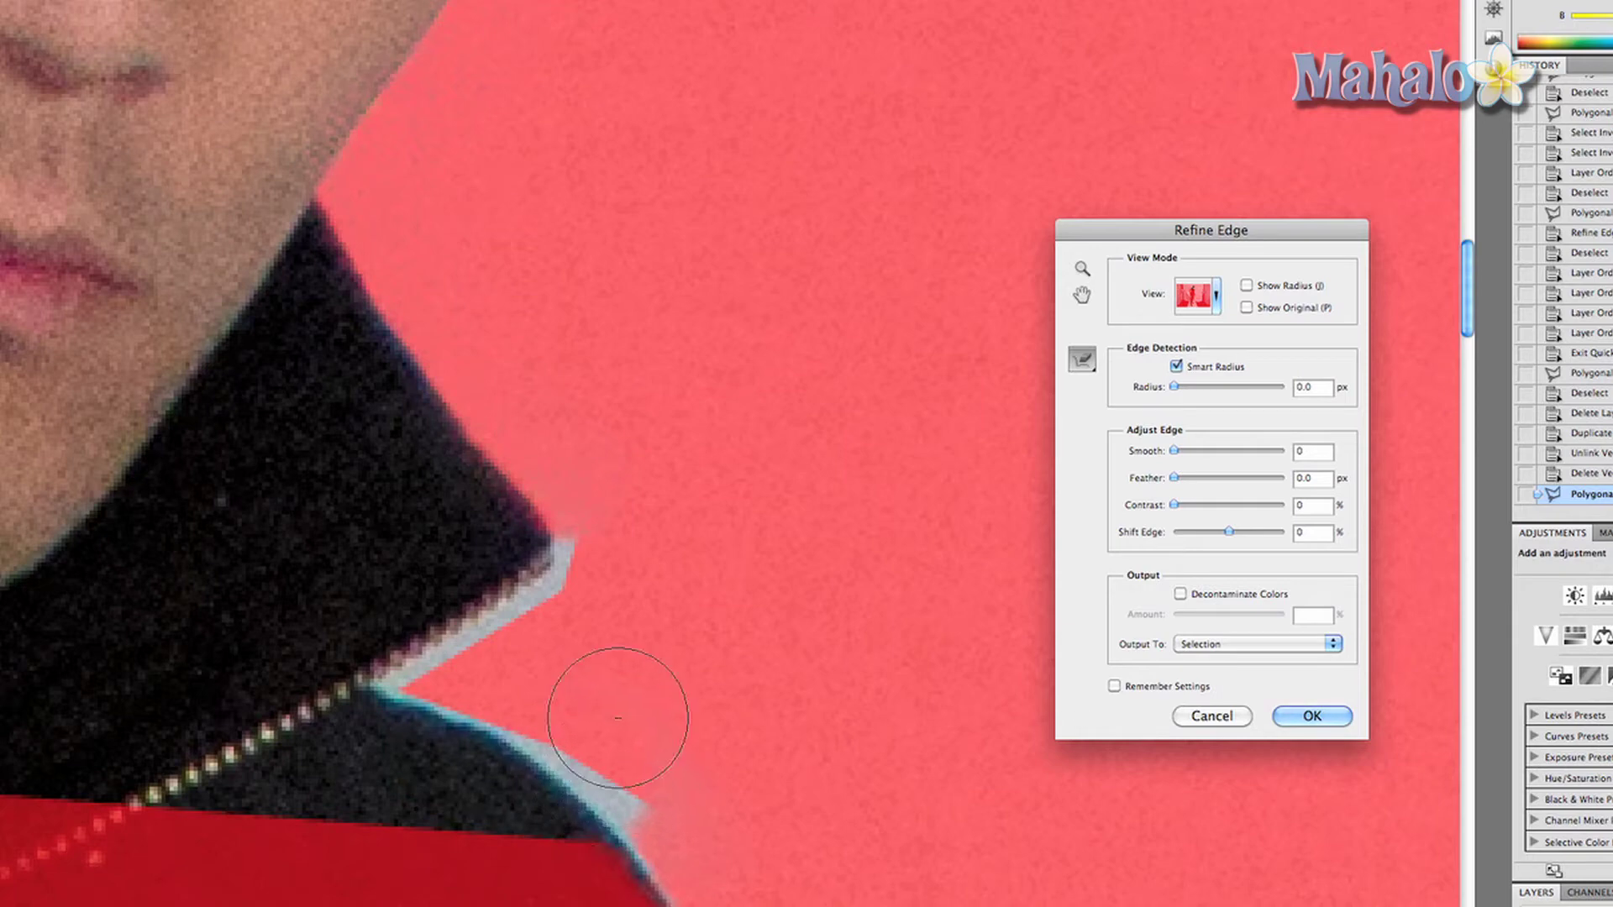
Refine the collar's zippered edge and the shoulder again using the Refine Radius Tool with a smaller brush.
{"action": "key", "text": "bracketleft"}
{"action": "key", "text": "bracketleft"}
{"action": "key", "text": "bracketleft"}
{"action": "key", "text": "bracketleft"}
{"action": "left_click", "coordinate": [1083, 361]}
{"action": "left_click", "coordinate": [1101, 374]}
{"action": "mouse_move", "coordinate": [555, 580]}
{"action": "left_mouse_down"}
{"action": "mouse_move", "coordinate": [449, 625]}
{"action": "mouse_move", "coordinate": [418, 678]}
{"action": "left_mouse_up"}
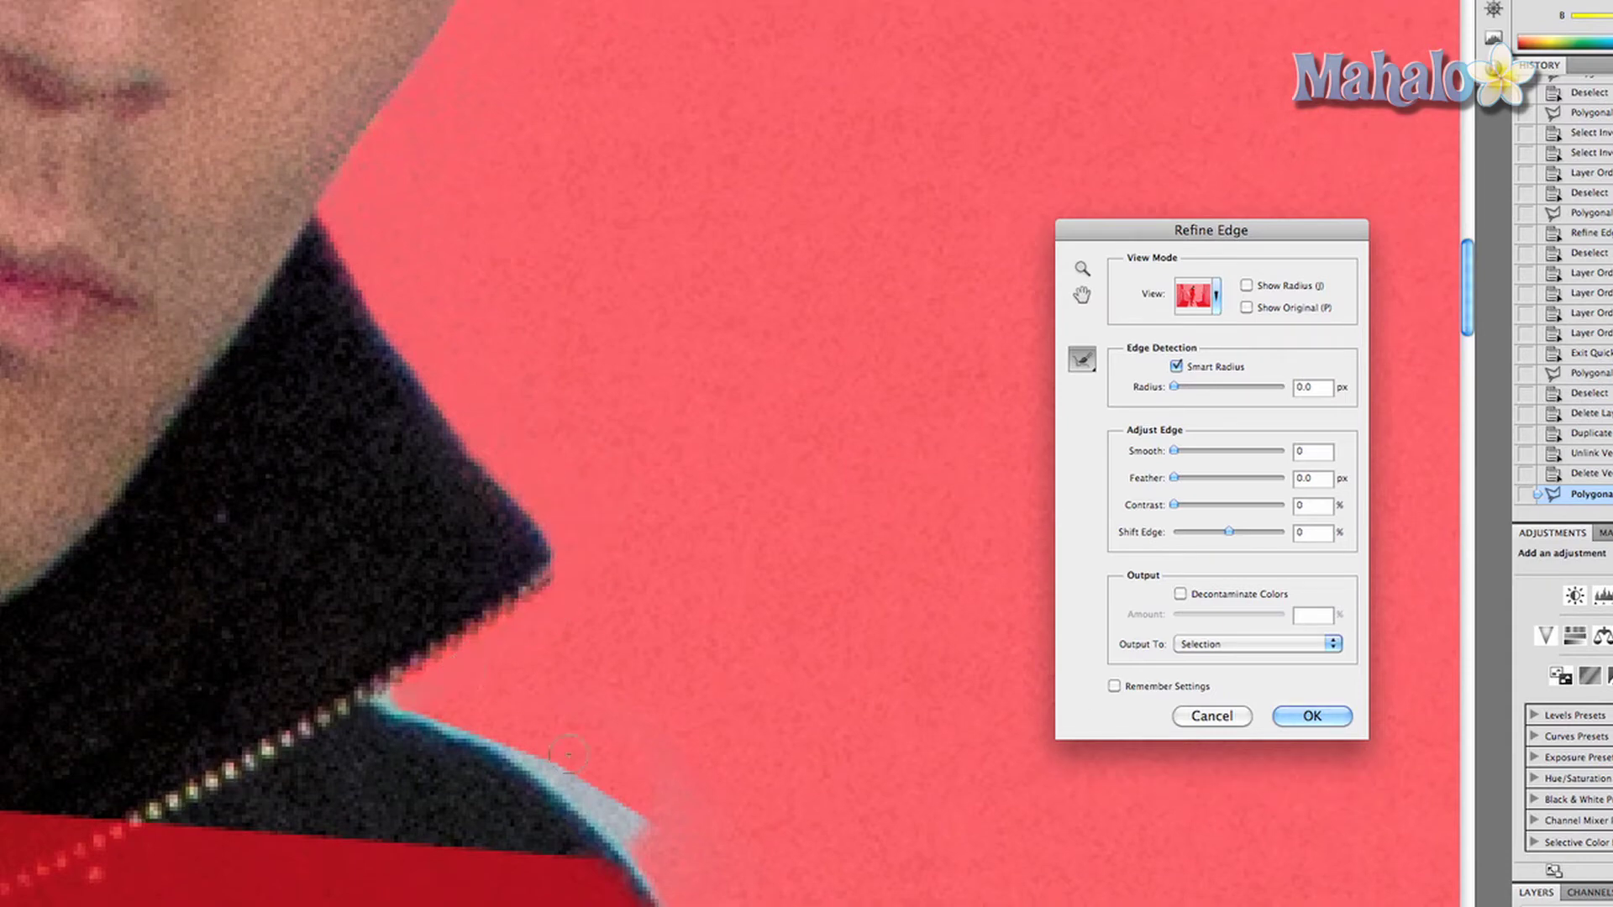
{"action": "mouse_move", "coordinate": [634, 843]}
{"action": "left_mouse_down"}
{"action": "mouse_move", "coordinate": [498, 741]}
{"action": "mouse_move", "coordinate": [405, 708]}
{"action": "left_mouse_up"}
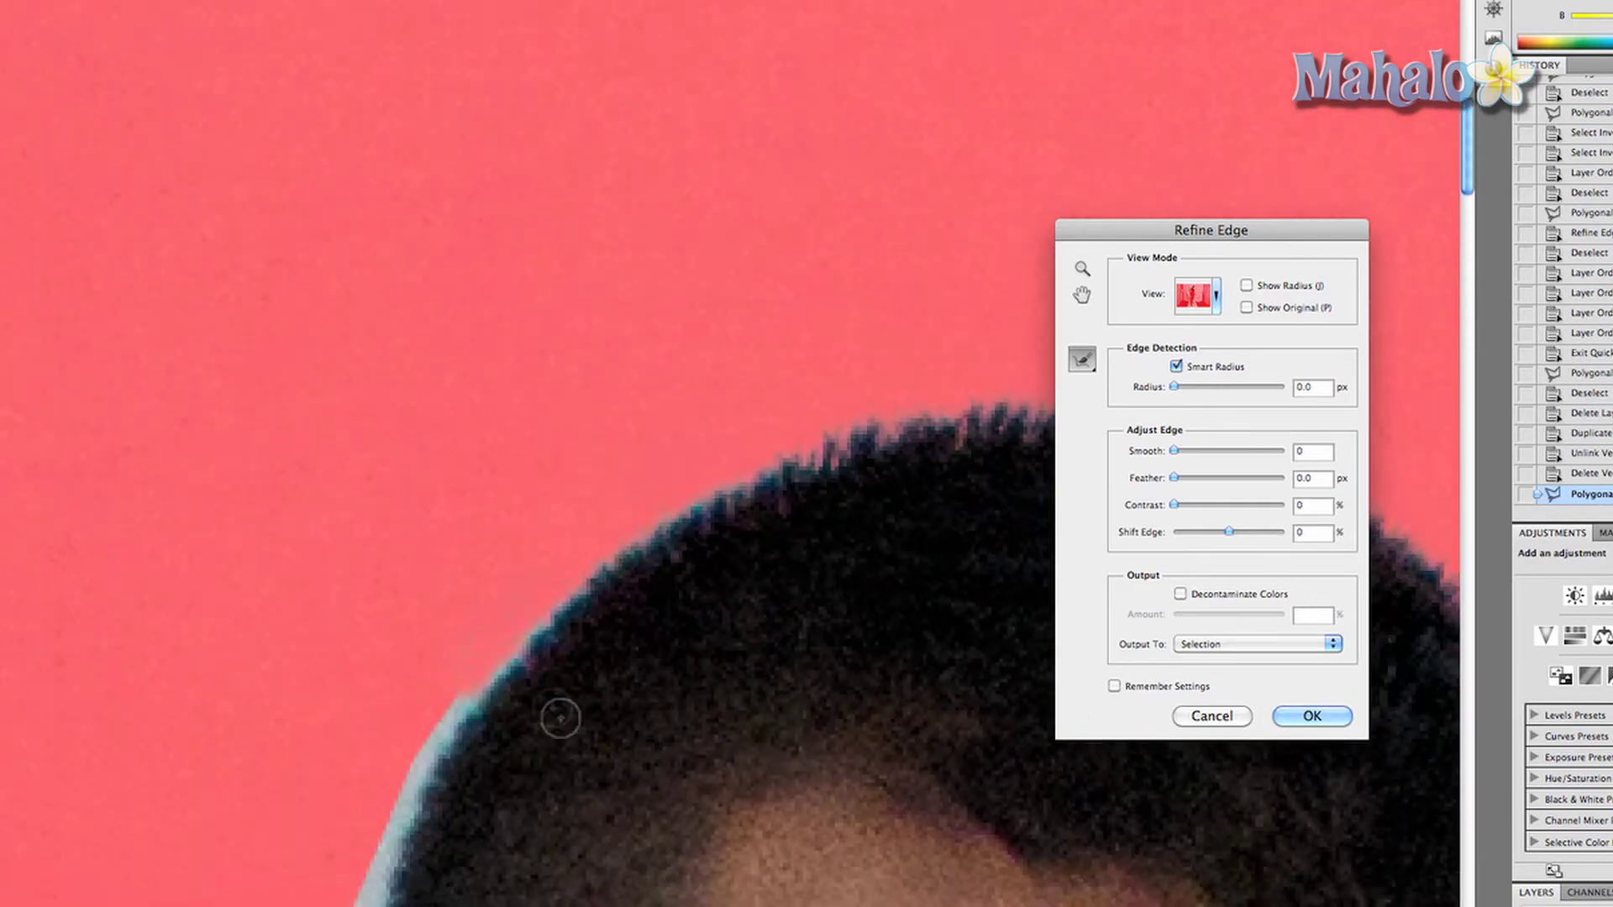
Refine the selection edge on the ear side of the head, from the hair down past the ear, collar and shoulder.
{"action": "scroll", "coordinate": [371, 664], "scroll_direction": "down", "scroll_amount": 3}
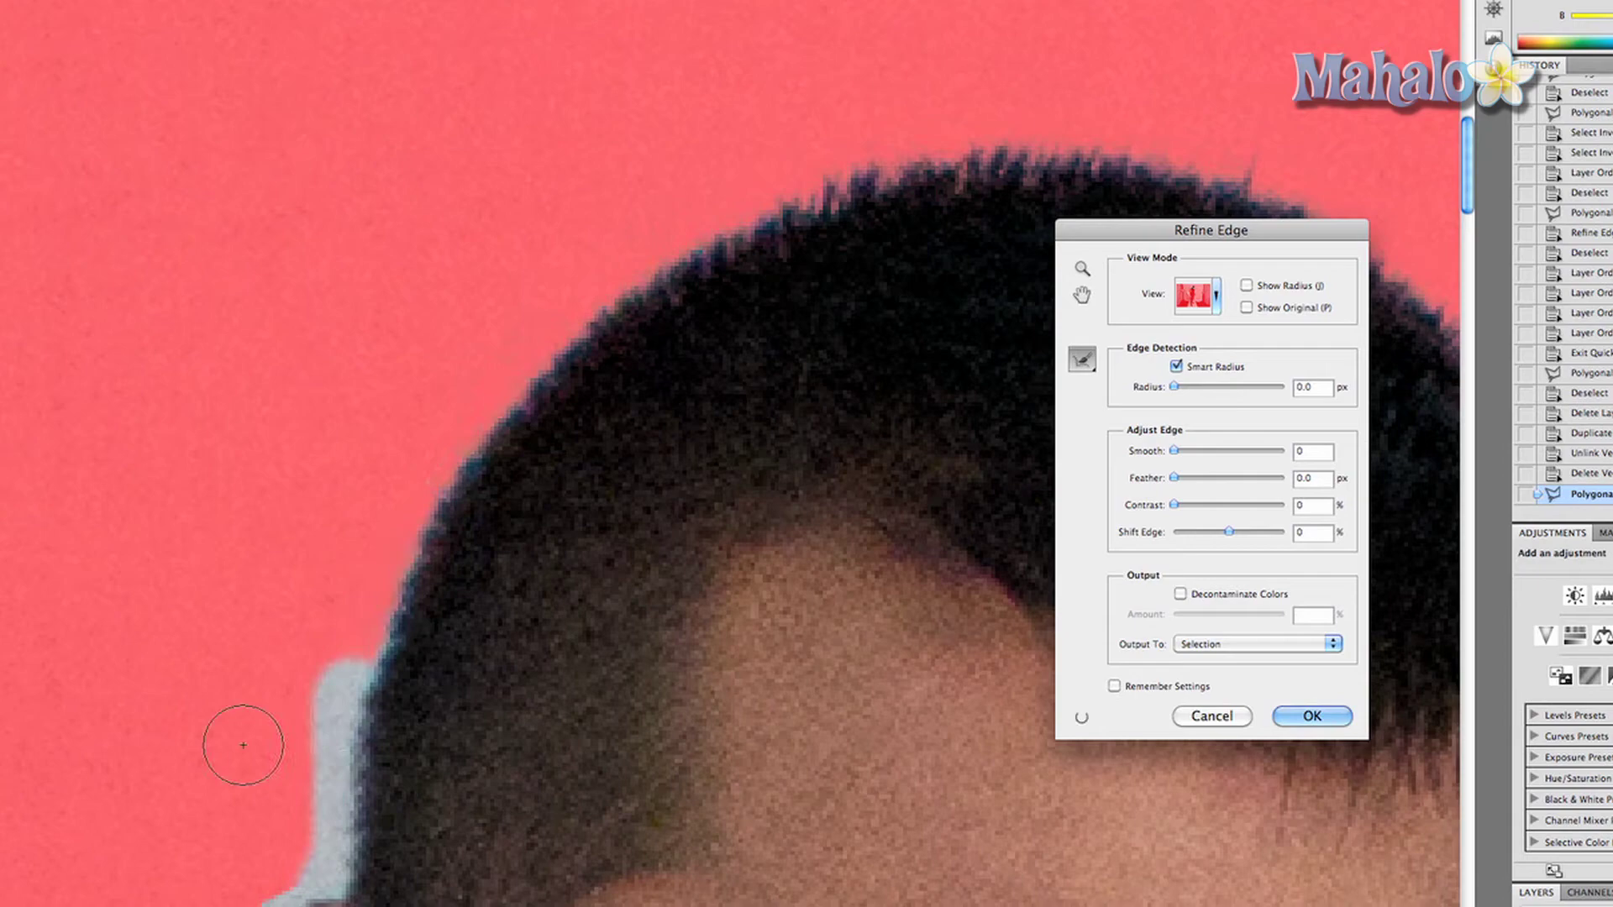
{"action": "scroll", "coordinate": [247, 735], "scroll_direction": "down", "scroll_amount": 2}
{"action": "scroll", "coordinate": [219, 832], "scroll_direction": "down", "scroll_amount": 4}
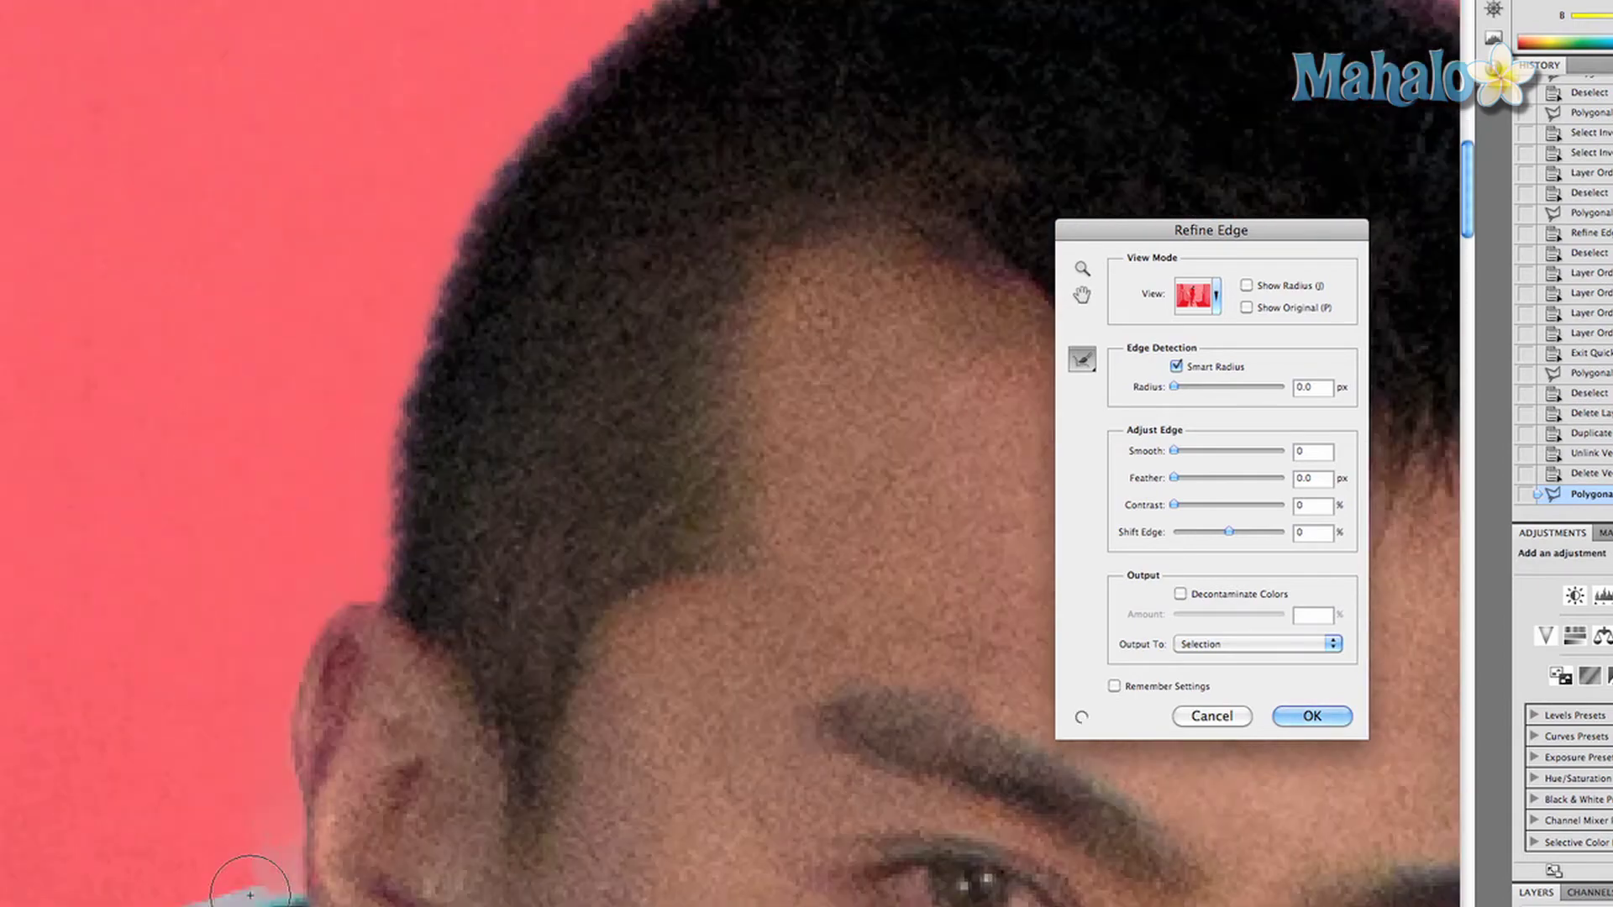
{"action": "scroll", "coordinate": [198, 468], "scroll_direction": "down", "scroll_amount": 7}
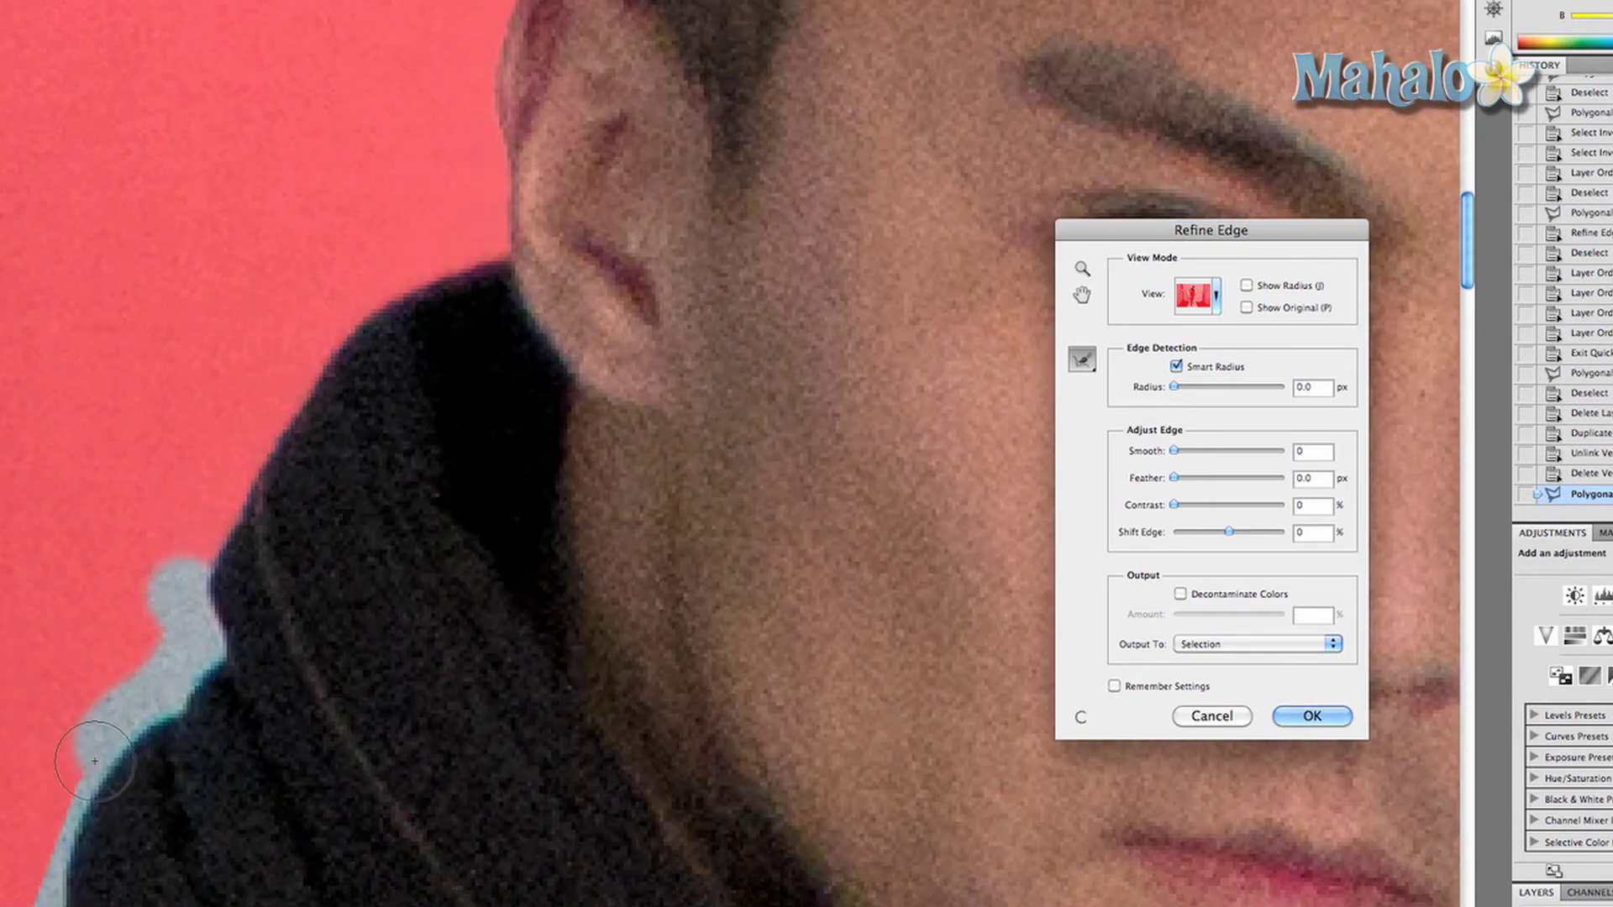
{"action": "scroll", "coordinate": [91, 715], "scroll_direction": "down", "scroll_amount": 5}
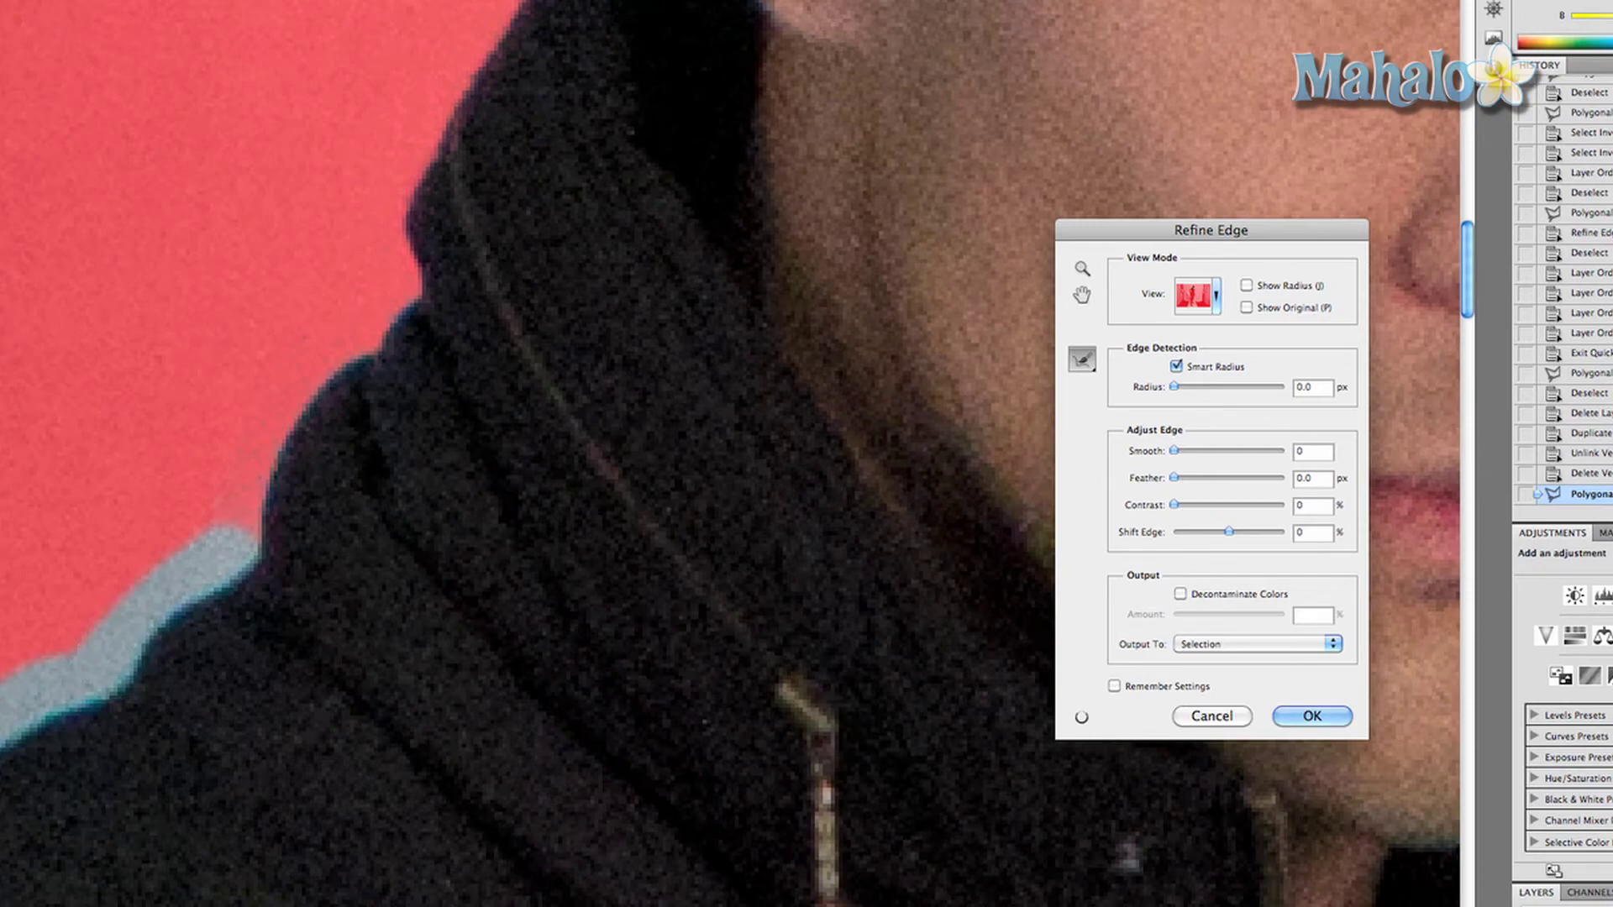
{"action": "scroll", "coordinate": [730, 453], "scroll_direction": "right", "scroll_amount": 10}
{"action": "scroll", "coordinate": [730, 454], "scroll_direction": "up", "scroll_amount": 15}
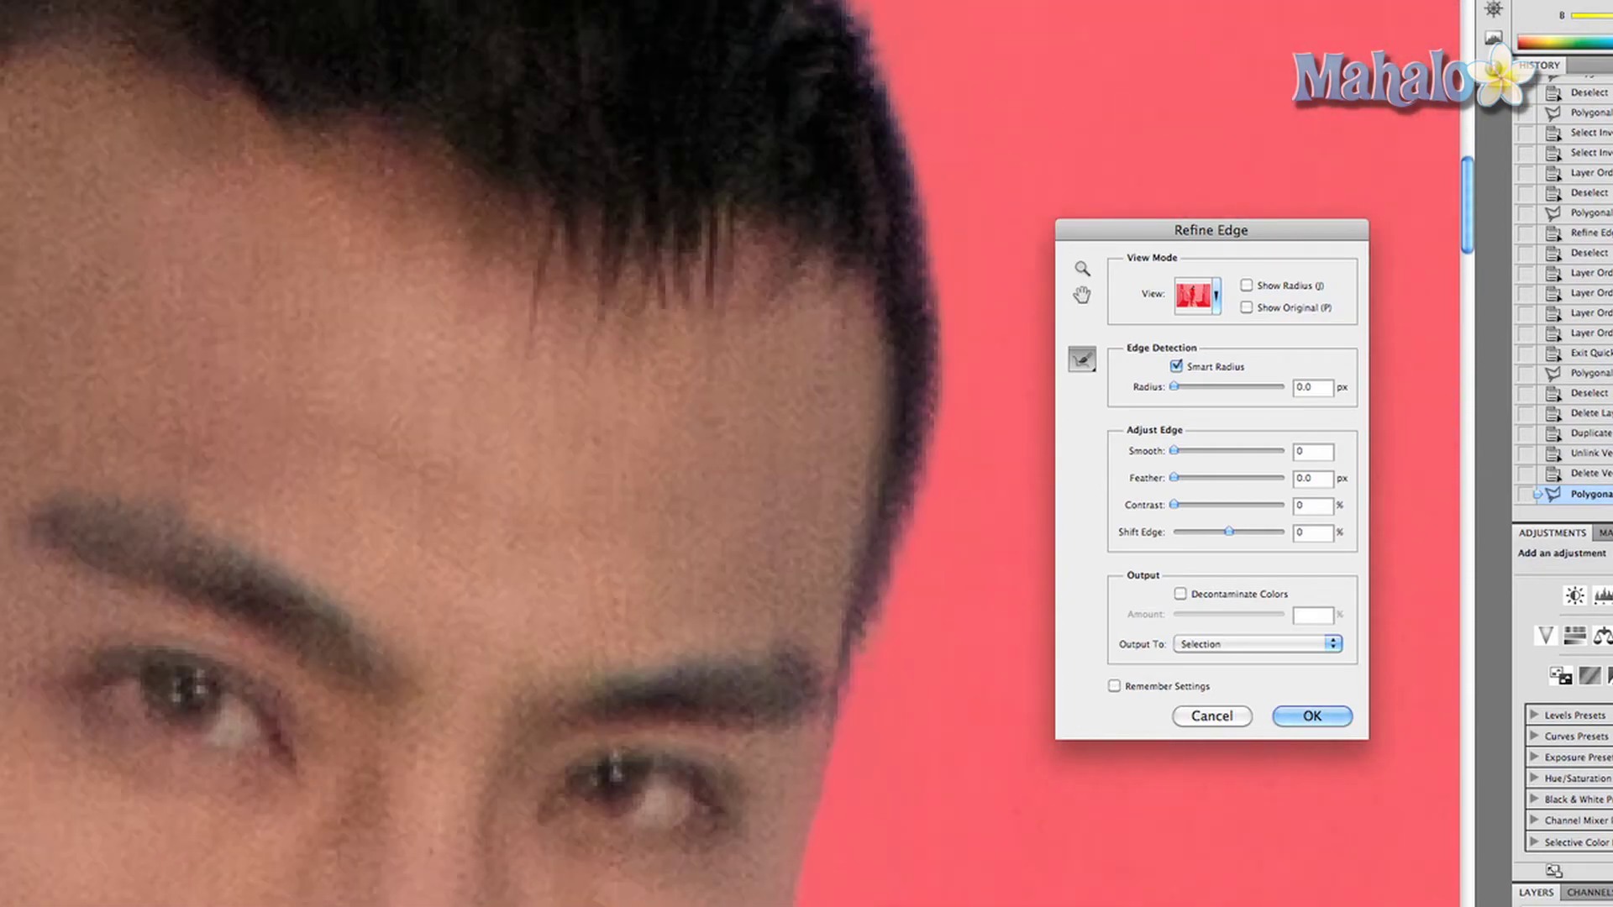
Apply the Refine Edge result as a selection and add a layer mask from it to the Pixel Hair Mask layer.
{"action": "key", "text": "alt+space"}
{"action": "left_click", "coordinate": [126, 785], "text": "alt"}
{"action": "left_click", "coordinate": [313, 713], "text": "alt"}
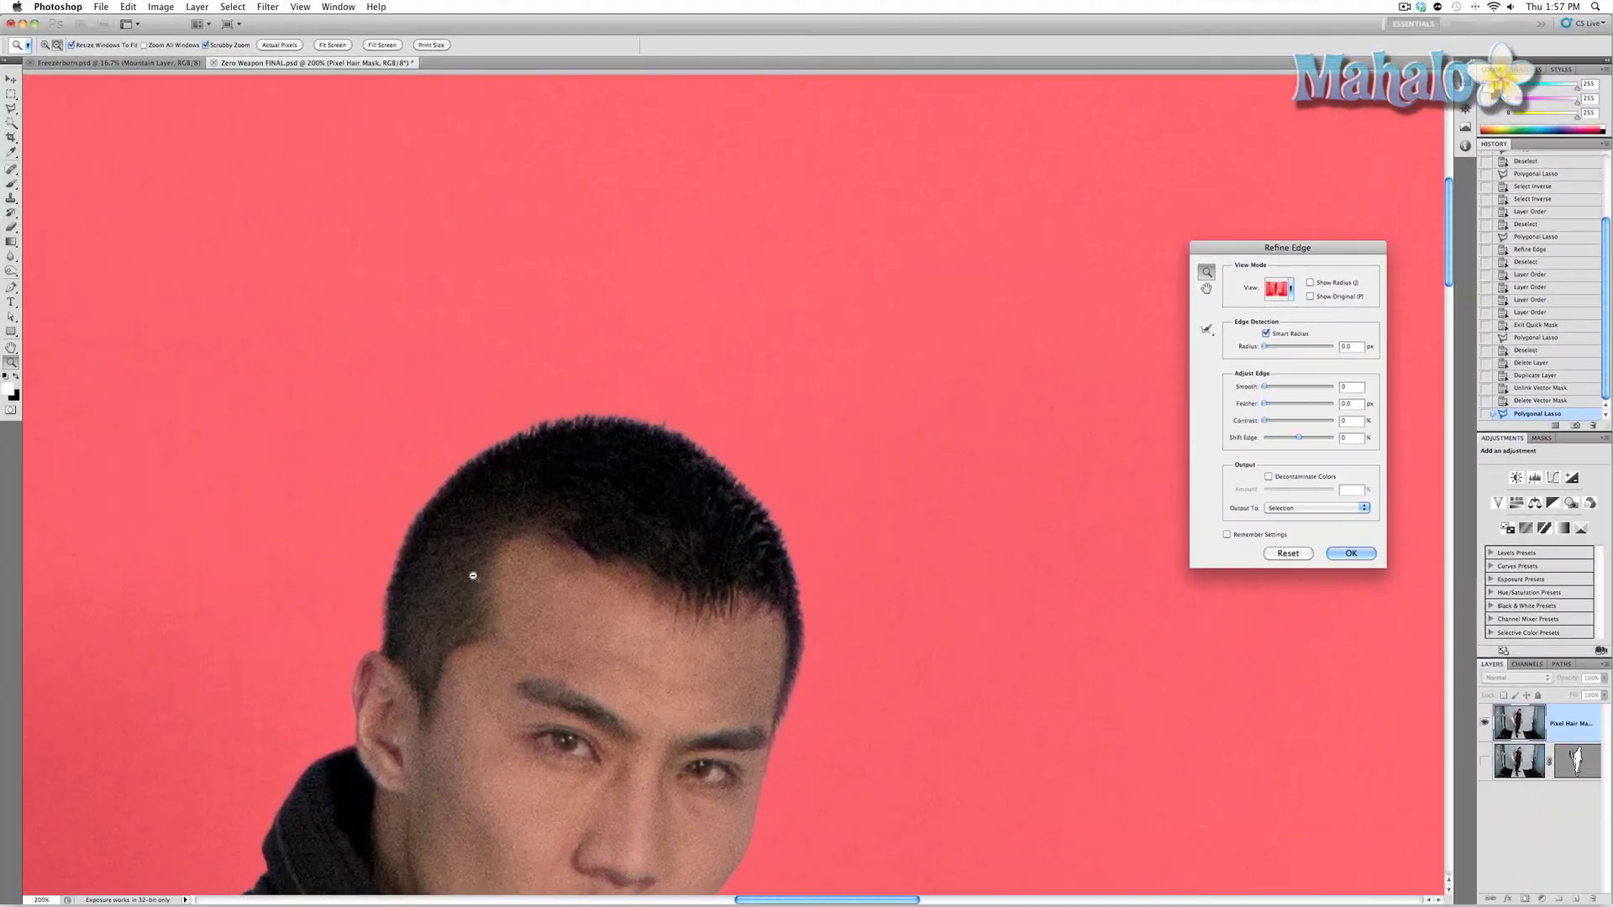
{"action": "left_click", "coordinate": [479, 600], "text": "alt"}
{"action": "scroll", "coordinate": [479, 600], "scroll_direction": "down", "scroll_amount": 5}
{"action": "scroll", "coordinate": [479, 600], "scroll_direction": "left", "scroll_amount": 2}
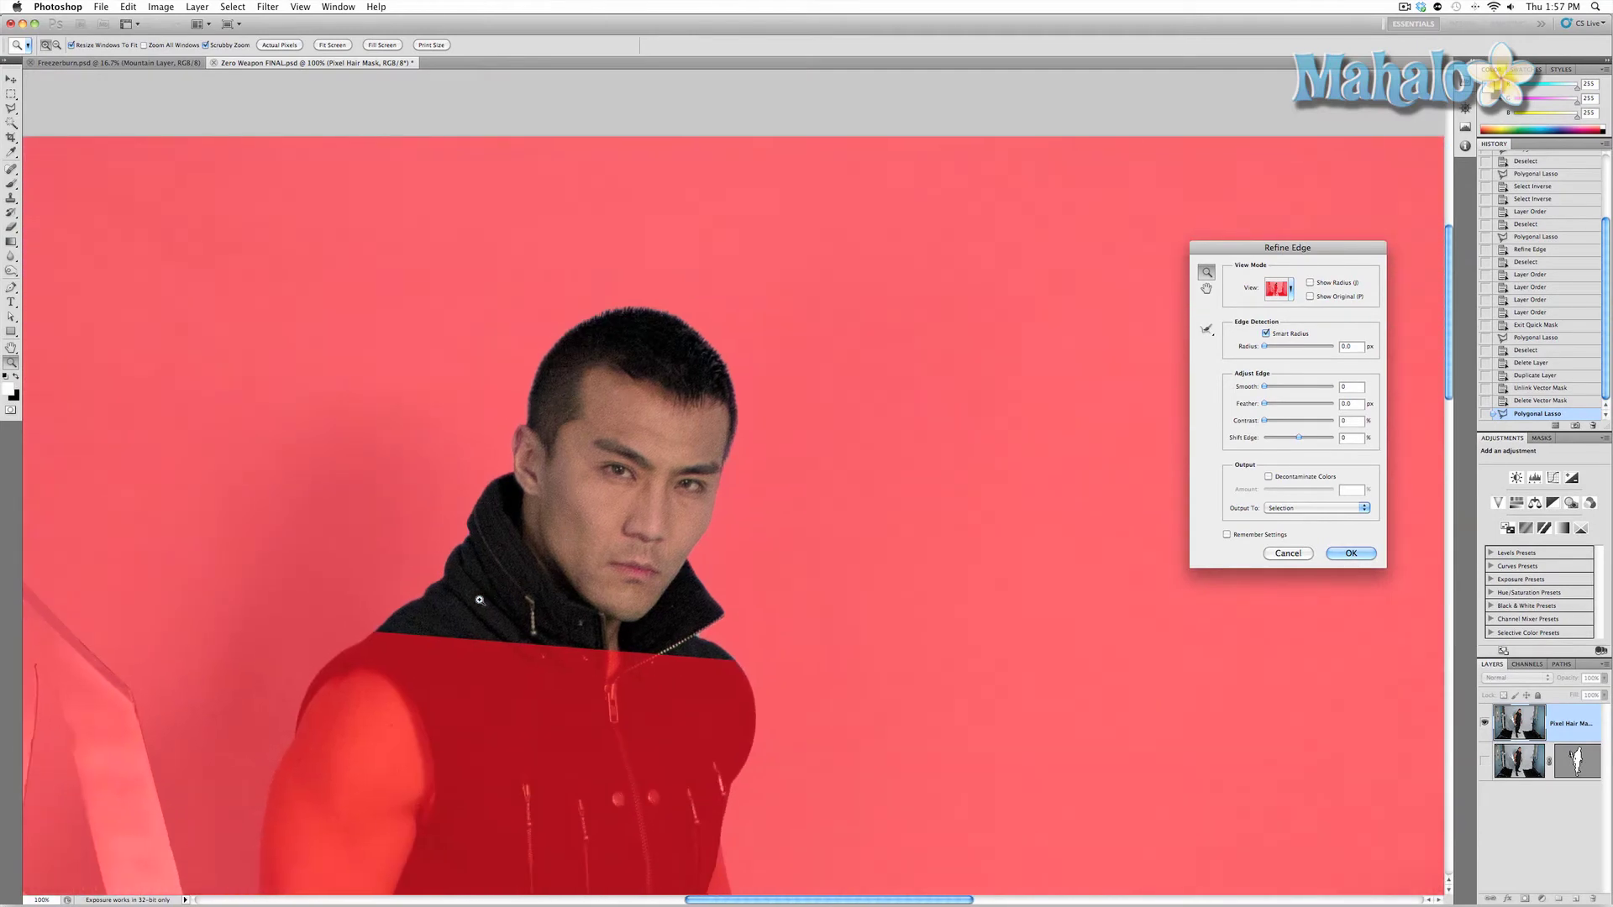
{"action": "scroll", "coordinate": [479, 600], "scroll_direction": "left", "scroll_amount": 2}
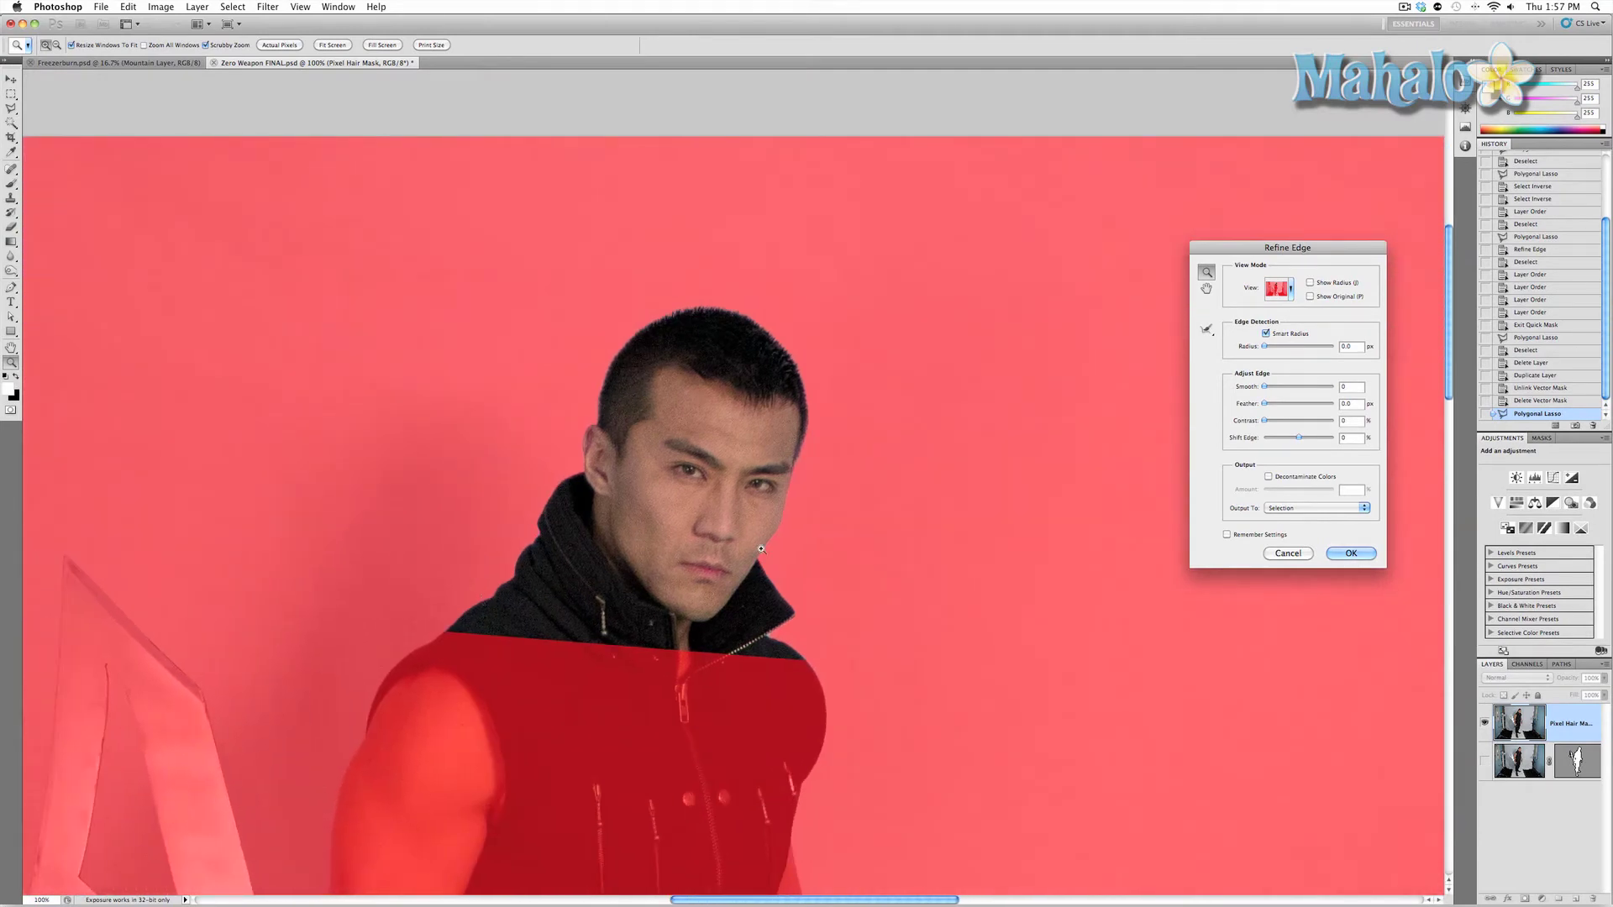
{"action": "key", "text": "Return"}
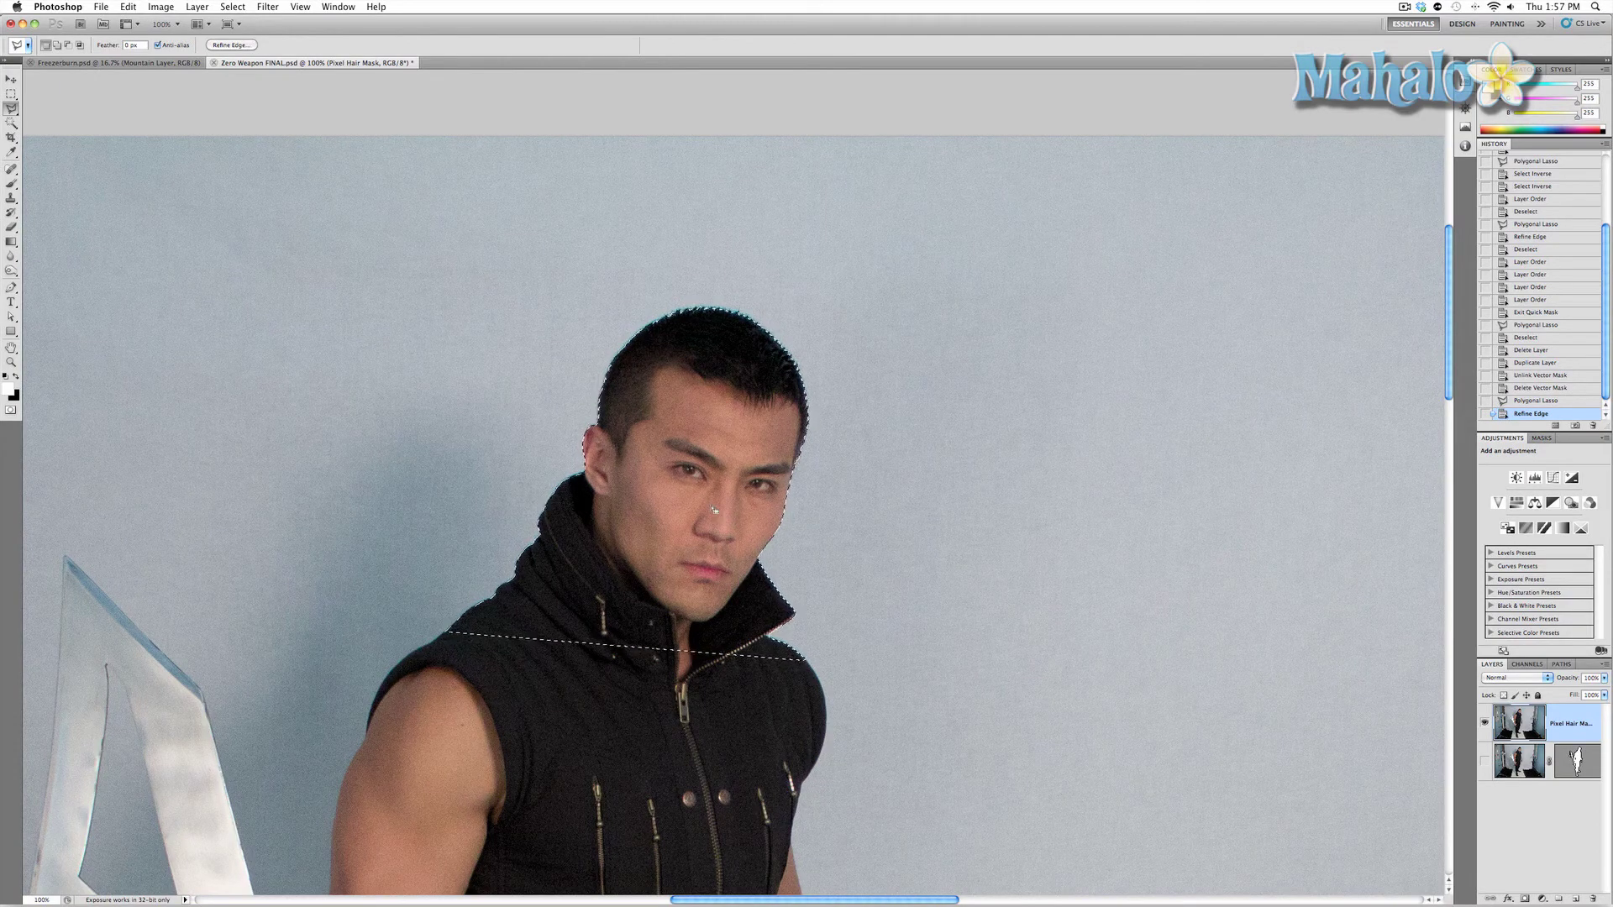
{"action": "left_click", "coordinate": [1525, 899]}
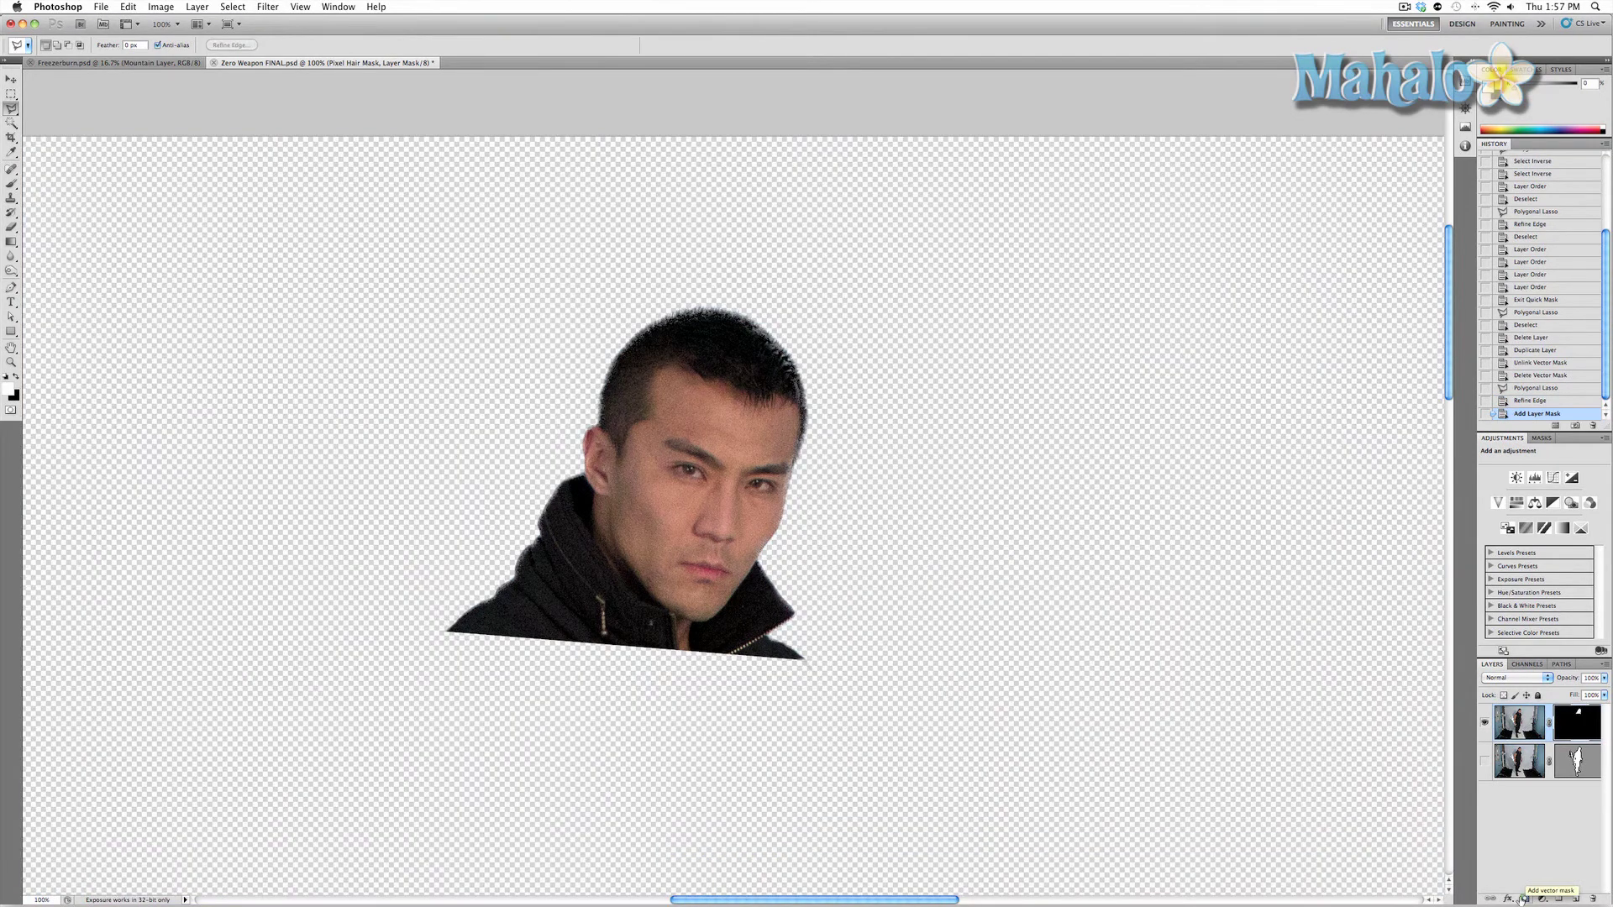
Touch up the layer mask along the hair edge, from above the ear over the crown, with the Brush Tool.
{"action": "key", "text": "z"}
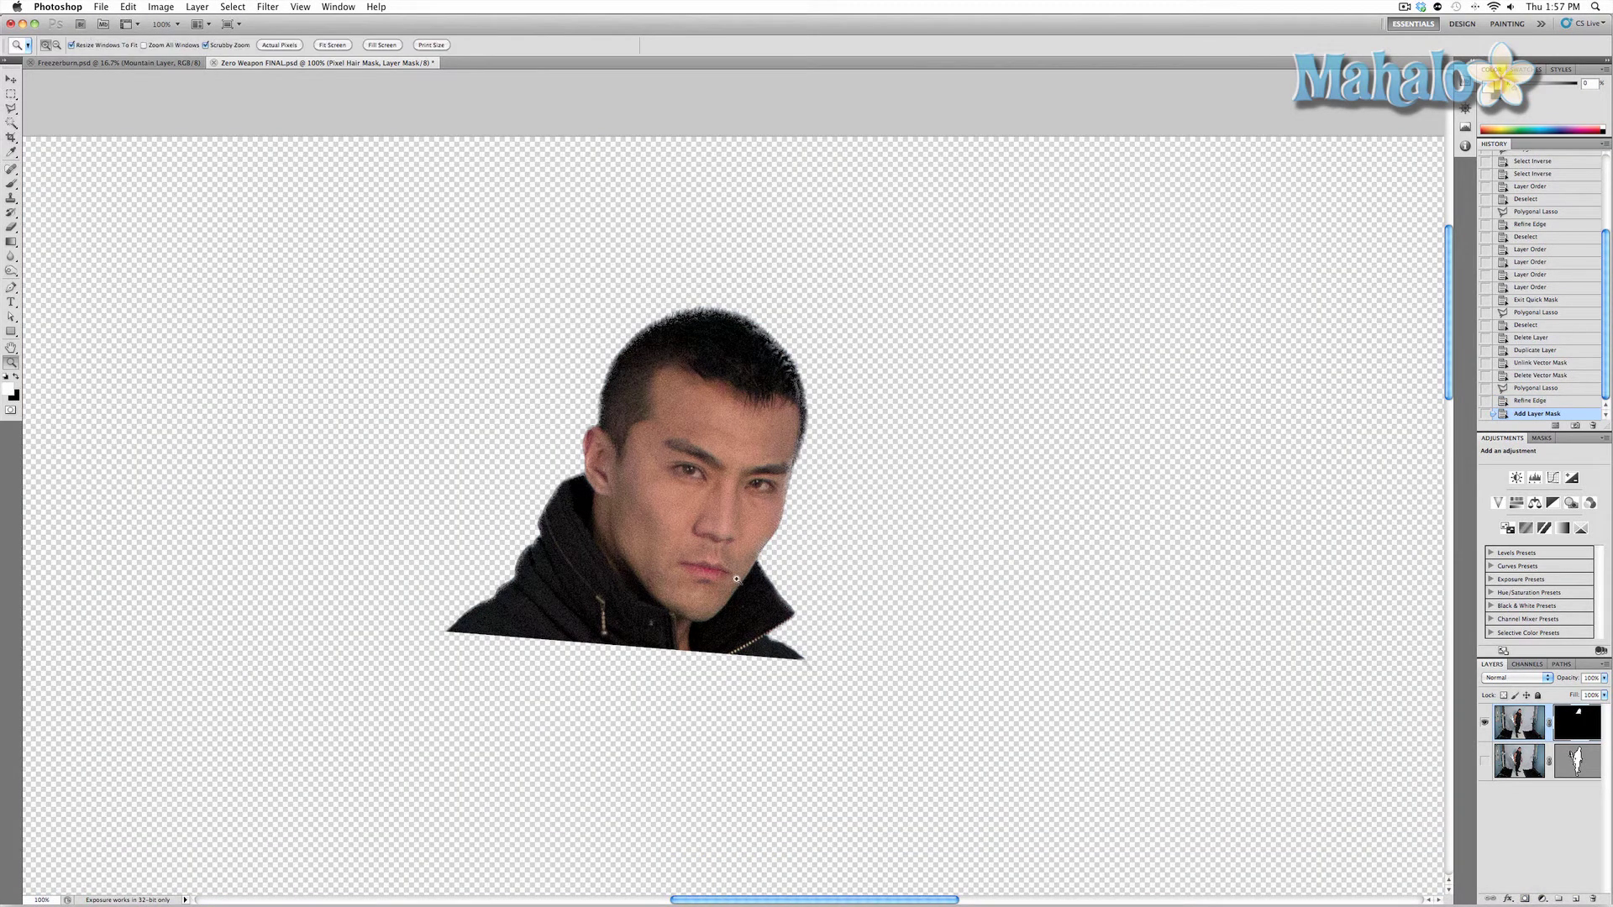
{"action": "left_click_drag", "start_coordinate": [736, 525], "coordinate": [778, 548]}
{"action": "scroll", "coordinate": [778, 549], "scroll_direction": "up", "scroll_amount": 3}
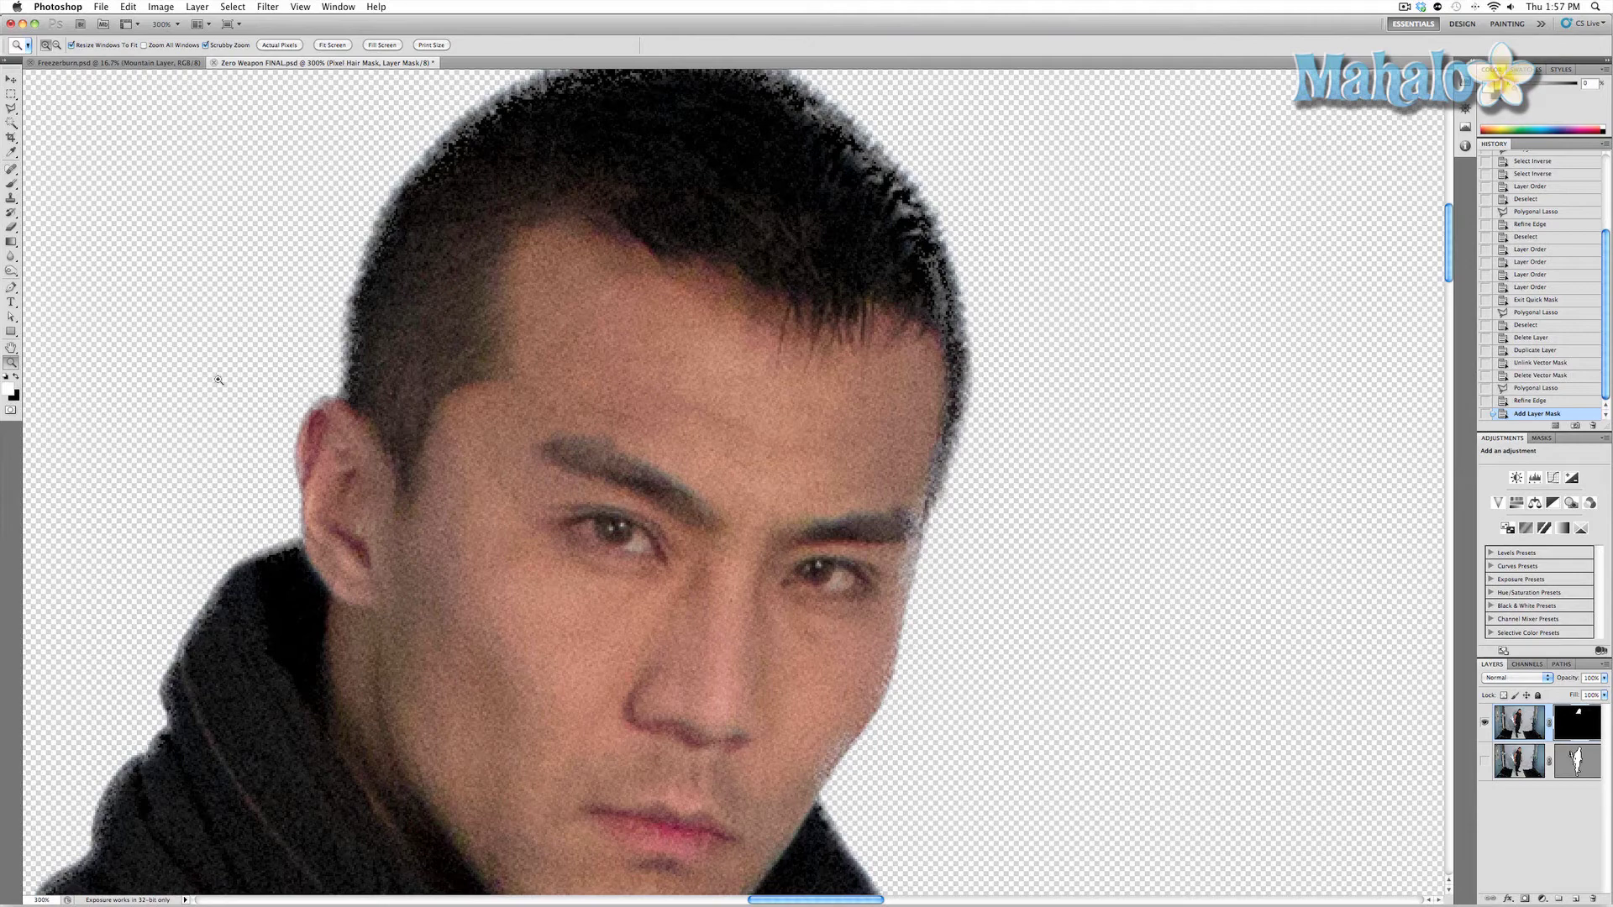
{"action": "left_click", "coordinate": [11, 183]}
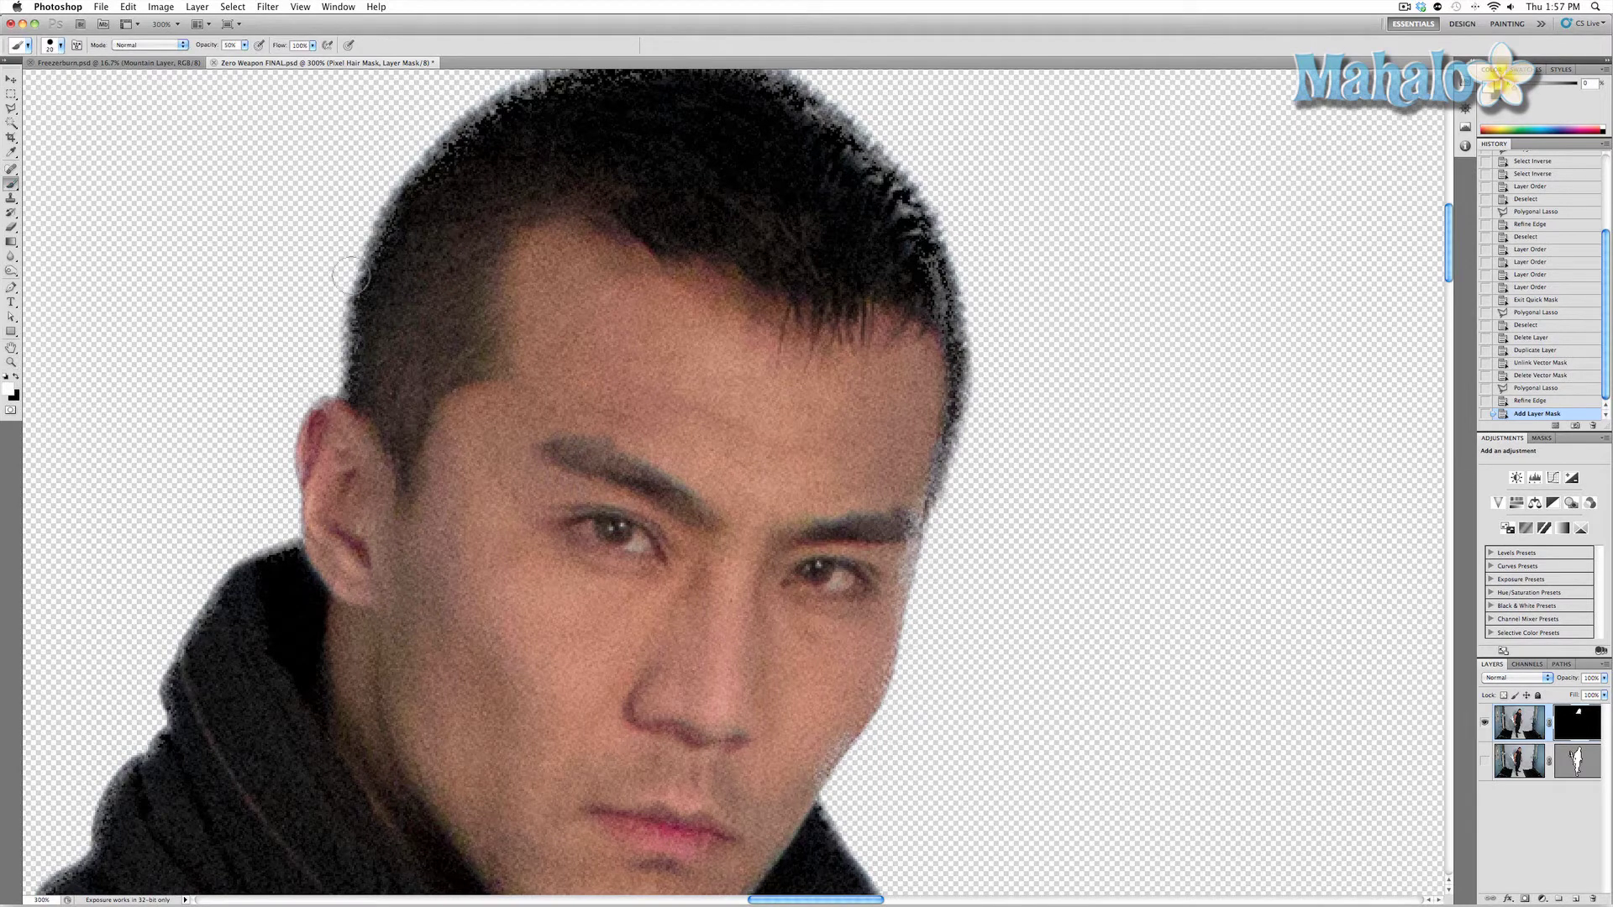
{"action": "left_click_drag", "start_coordinate": [374, 242], "coordinate": [380, 217]}
{"action": "scroll", "coordinate": [363, 334], "scroll_direction": "up", "scroll_amount": 2}
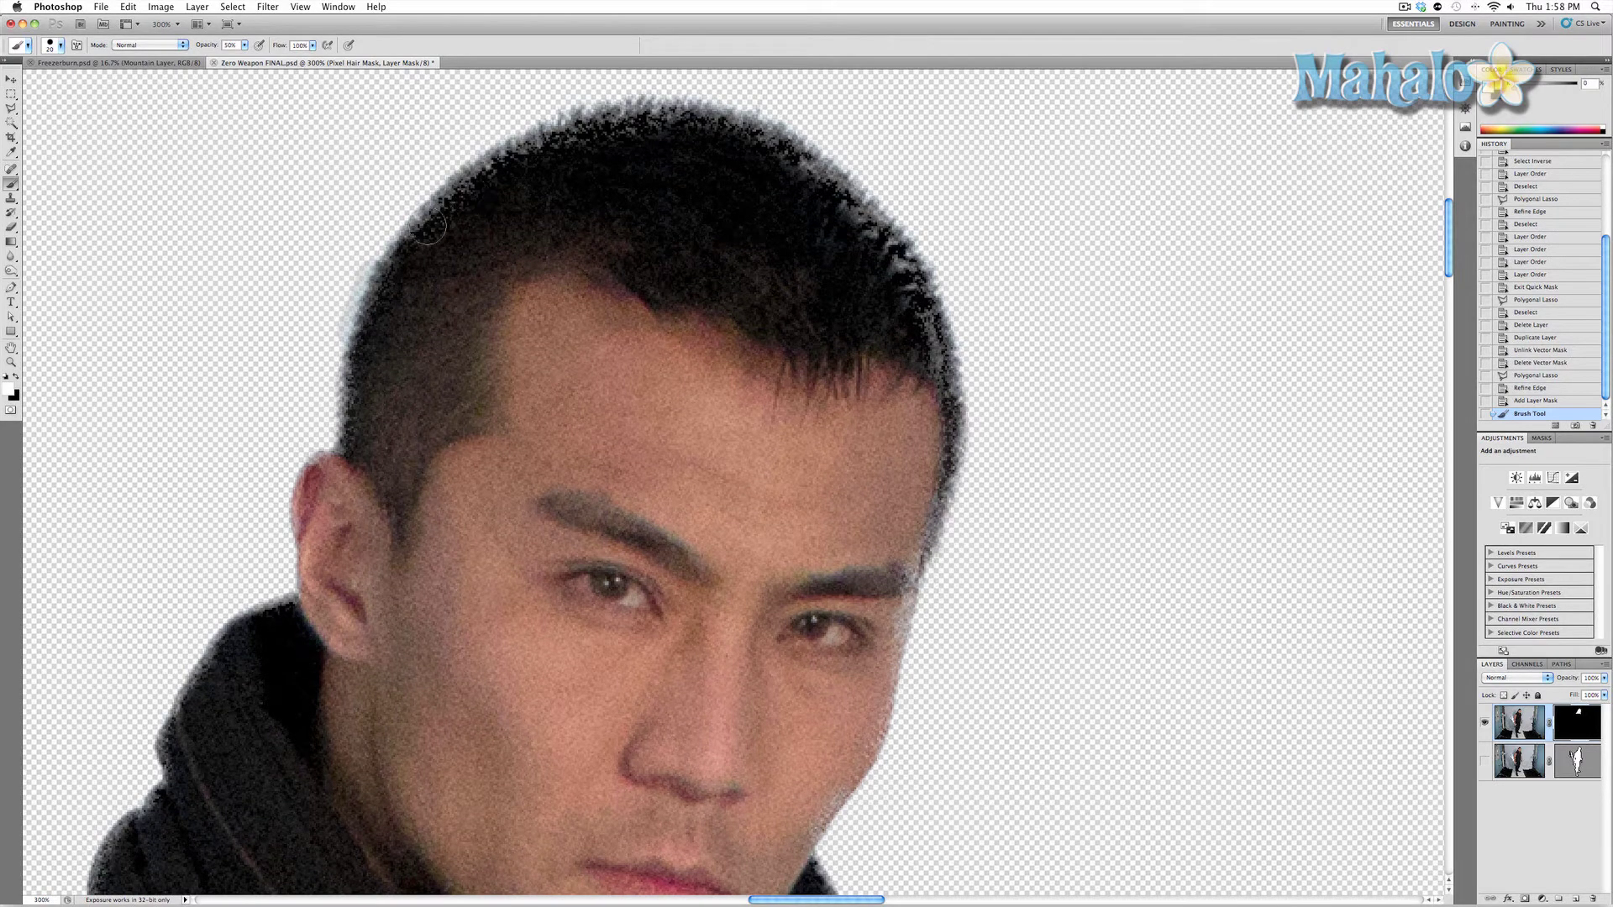
{"action": "mouse_move", "coordinate": [420, 231]}
{"action": "left_mouse_down"}
{"action": "mouse_move", "coordinate": [558, 140]}
{"action": "mouse_move", "coordinate": [670, 129]}
{"action": "mouse_move", "coordinate": [789, 156]}
{"action": "mouse_move", "coordinate": [726, 141]}
{"action": "mouse_move", "coordinate": [831, 191]}
{"action": "mouse_move", "coordinate": [906, 311]}
{"action": "mouse_move", "coordinate": [855, 227]}
{"action": "mouse_move", "coordinate": [906, 296]}
{"action": "mouse_move", "coordinate": [885, 258]}
{"action": "left_mouse_up"}
Touch up the layer mask along the far cheek, the jaw and the outer edge of the zippered collar.
{"action": "scroll", "coordinate": [899, 294], "scroll_direction": "down", "scroll_amount": 1}
{"action": "scroll", "coordinate": [934, 379], "scroll_direction": "down", "scroll_amount": 5}
{"action": "scroll", "coordinate": [731, 483], "scroll_direction": "down", "scroll_amount": 2}
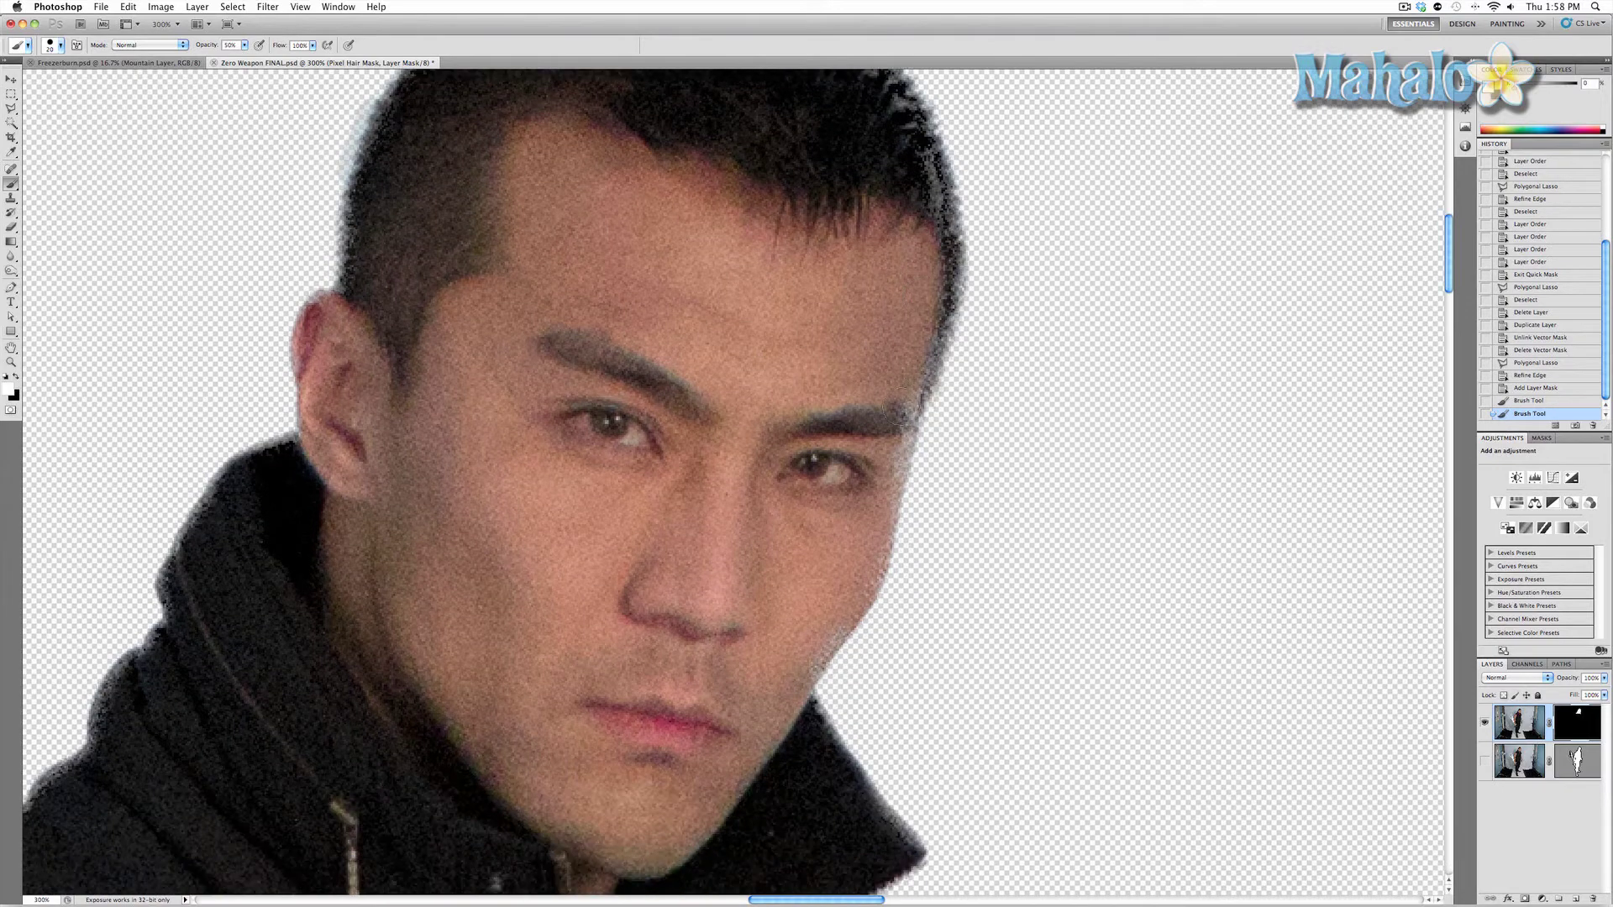
{"action": "left_click_drag", "start_coordinate": [912, 410], "coordinate": [911, 485]}
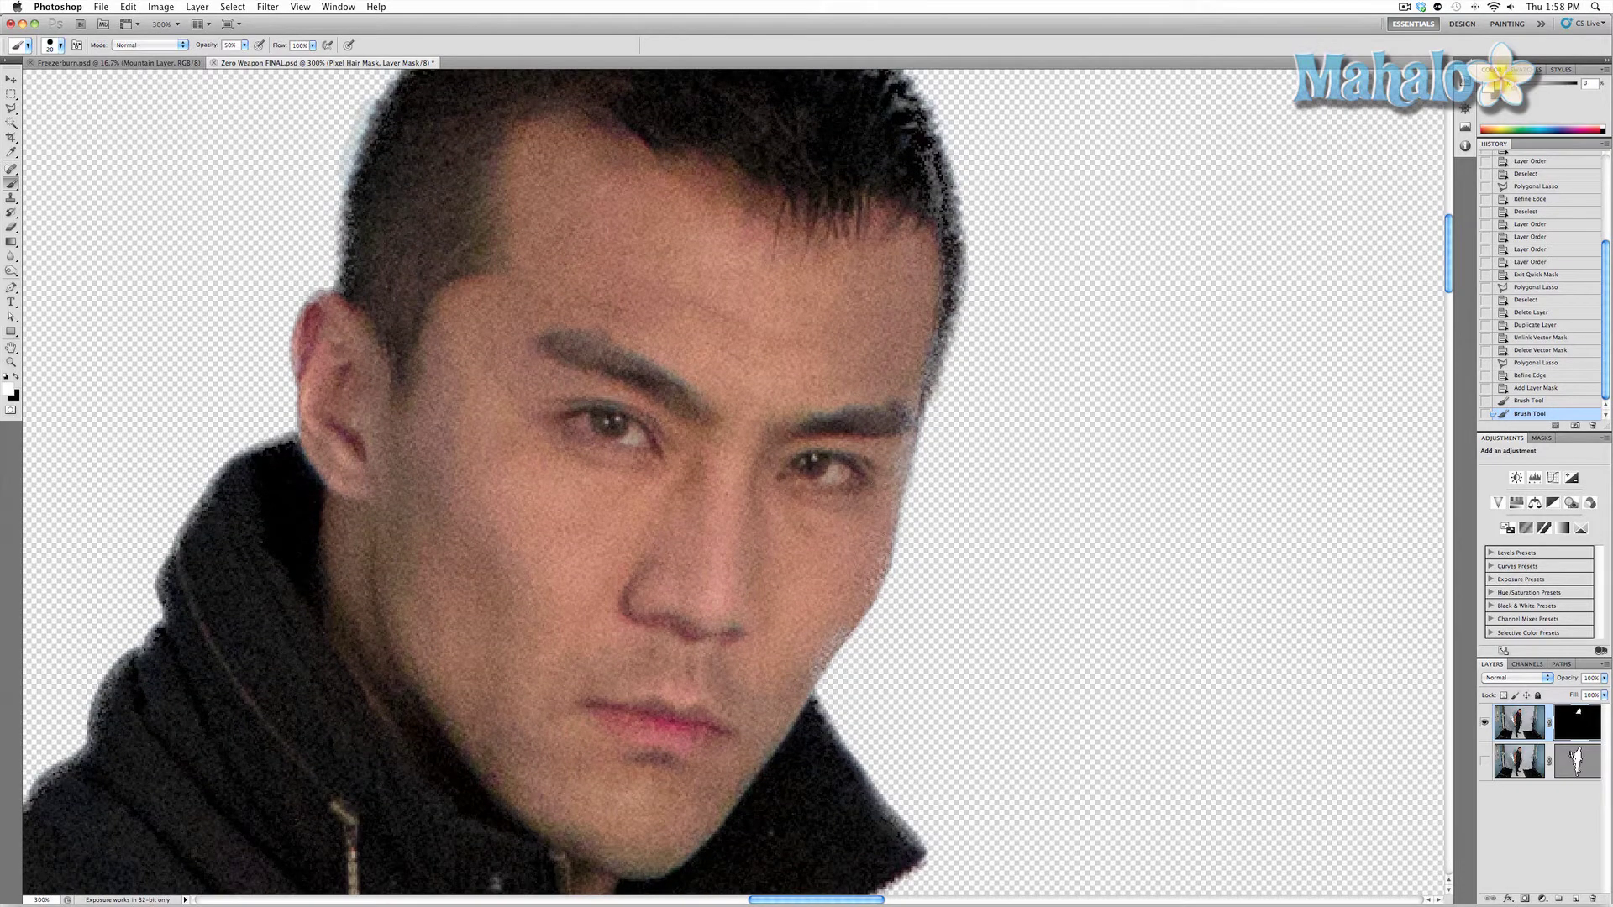
{"action": "mouse_move", "coordinate": [878, 584]}
{"action": "left_mouse_down"}
{"action": "mouse_move", "coordinate": [834, 638]}
{"action": "mouse_move", "coordinate": [802, 666]}
{"action": "mouse_move", "coordinate": [838, 620]}
{"action": "mouse_move", "coordinate": [800, 655]}
{"action": "mouse_move", "coordinate": [841, 616]}
{"action": "mouse_move", "coordinate": [819, 668]}
{"action": "left_mouse_up"}
{"action": "scroll", "coordinate": [821, 547], "scroll_direction": "down", "scroll_amount": 5}
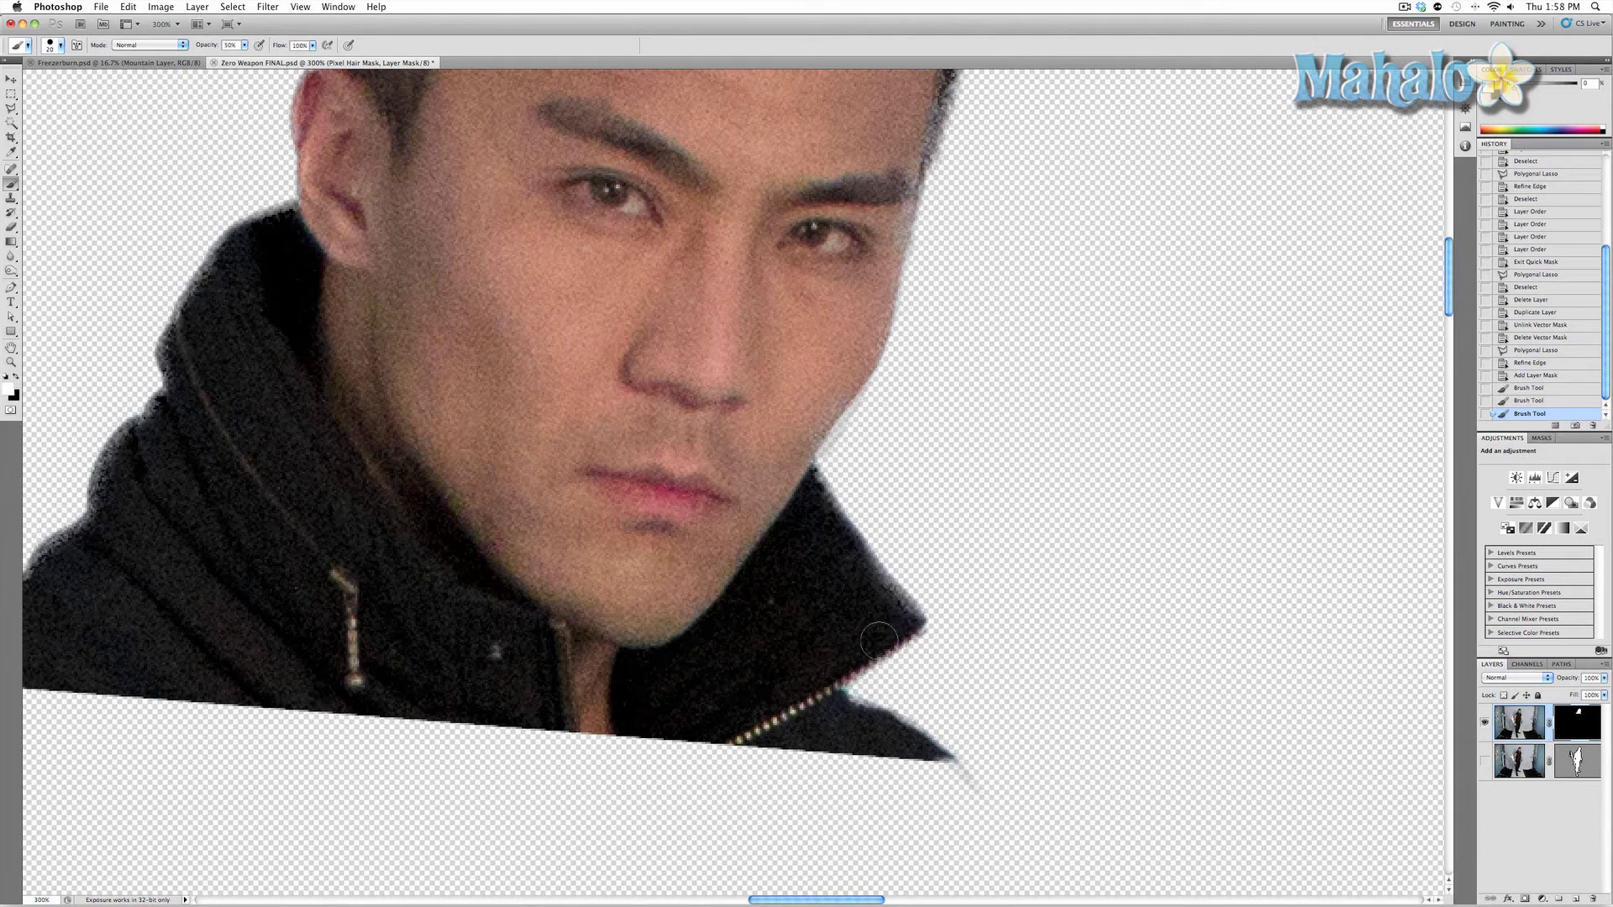
{"action": "mouse_move", "coordinate": [865, 660]}
{"action": "left_mouse_down"}
{"action": "mouse_move", "coordinate": [880, 668]}
{"action": "mouse_move", "coordinate": [896, 622]}
{"action": "mouse_move", "coordinate": [836, 483]}
{"action": "left_mouse_up"}
Paint the mask along the far temple and cheek down to the collar junction, using a smaller brush at 75% opacity.
{"action": "scroll", "coordinate": [835, 504], "scroll_direction": "up", "scroll_amount": 2}
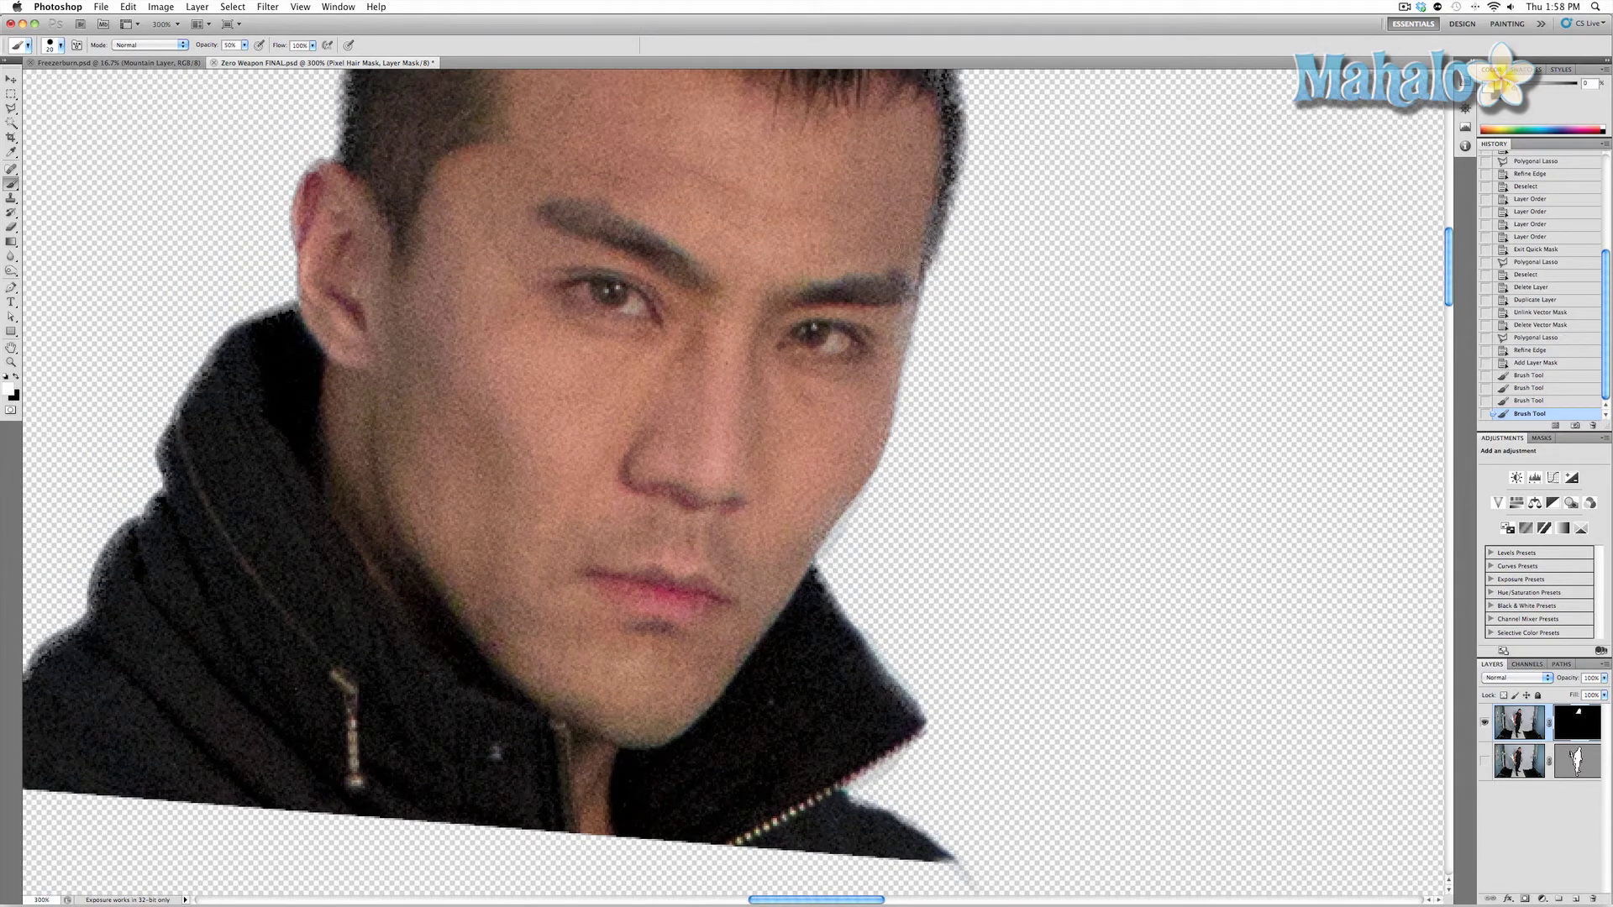
{"action": "left_click_drag", "start_coordinate": [912, 302], "coordinate": [923, 268]}
{"action": "key", "text": "bracketleft"}
{"action": "left_click_drag", "start_coordinate": [912, 328], "coordinate": [897, 385]}
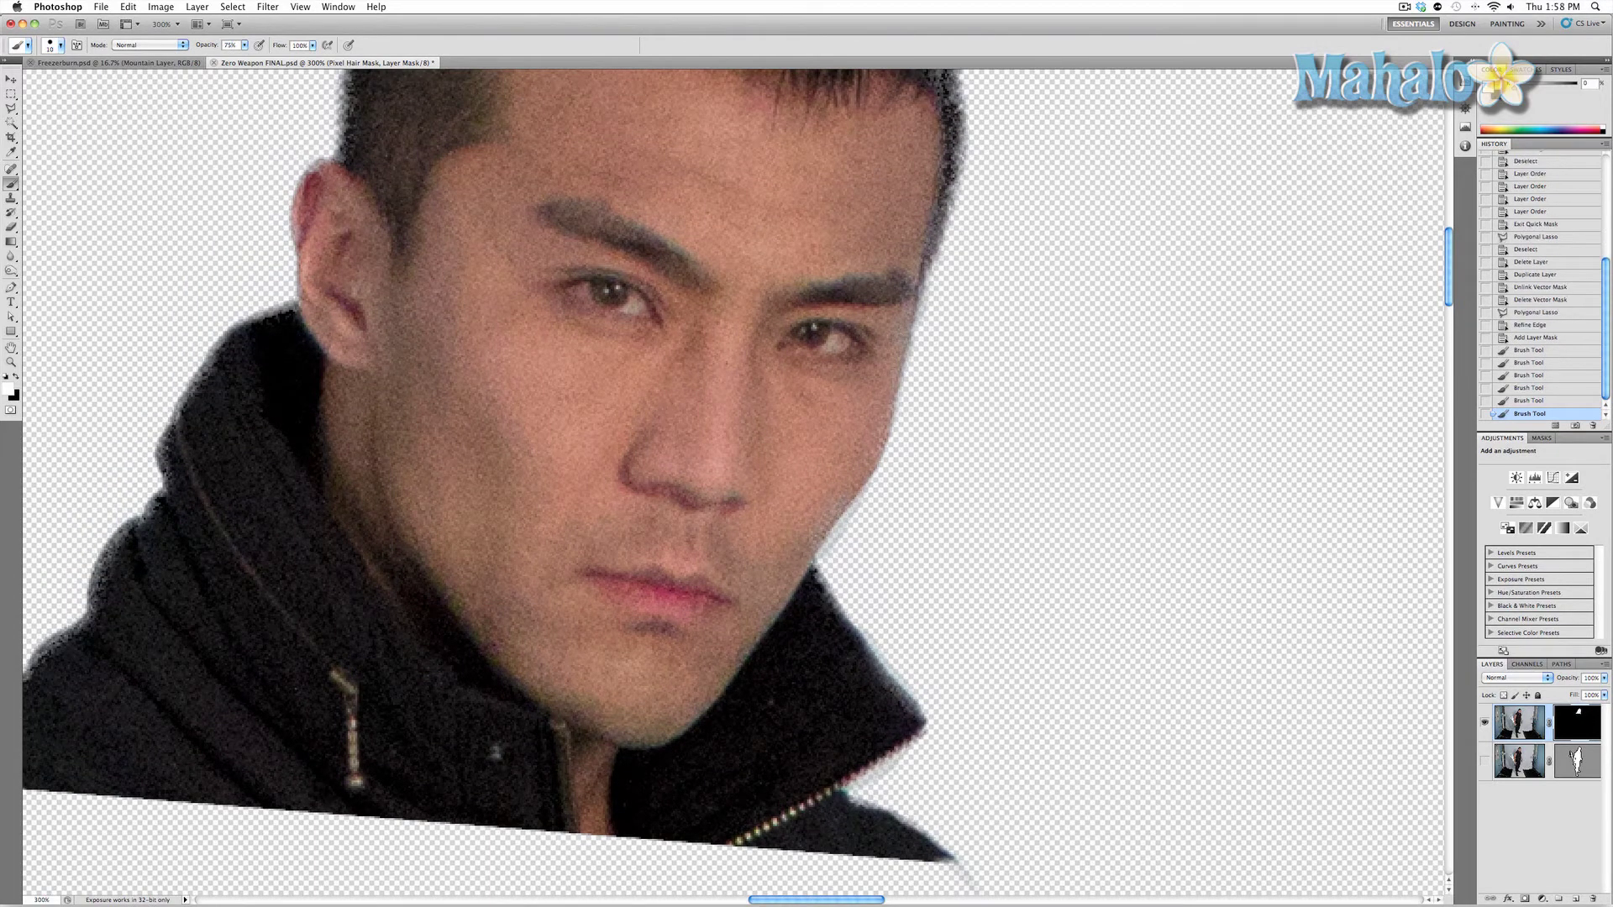
{"action": "left_click", "coordinate": [831, 583]}
{"action": "left_click_drag", "start_coordinate": [832, 582], "coordinate": [841, 578]}
{"action": "scroll", "coordinate": [836, 582], "scroll_direction": "up", "scroll_amount": 1}
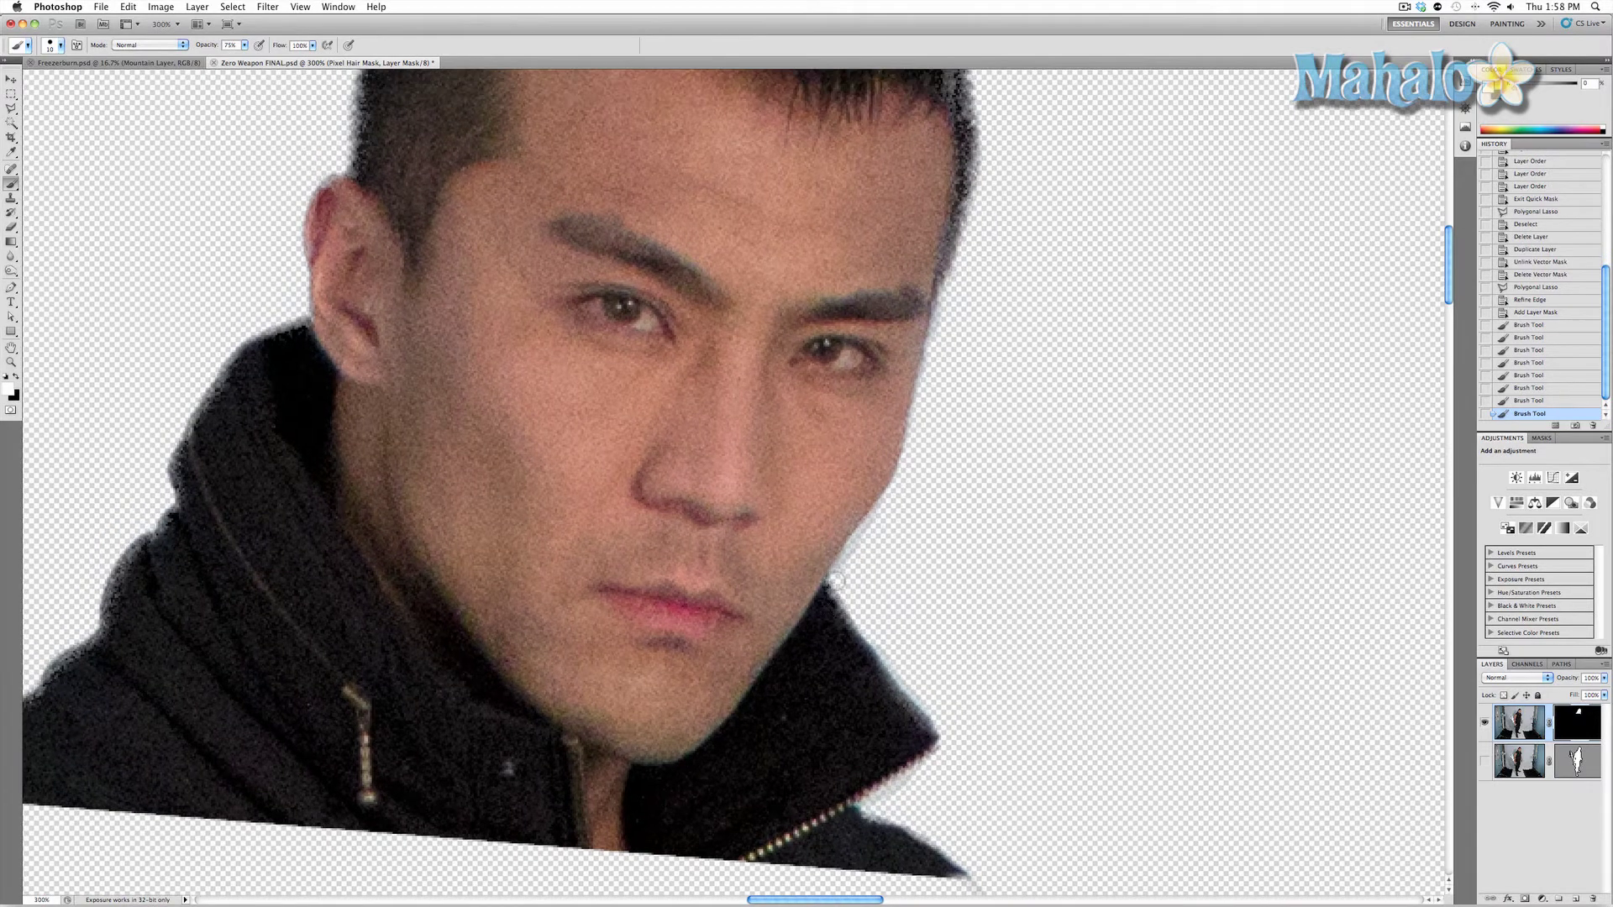
Paint the mask at 100% brush opacity along the far cheek and the ear-side collar and shoulder, and undo the last stroke.
{"action": "scroll", "coordinate": [813, 561], "scroll_direction": "up", "scroll_amount": 15}
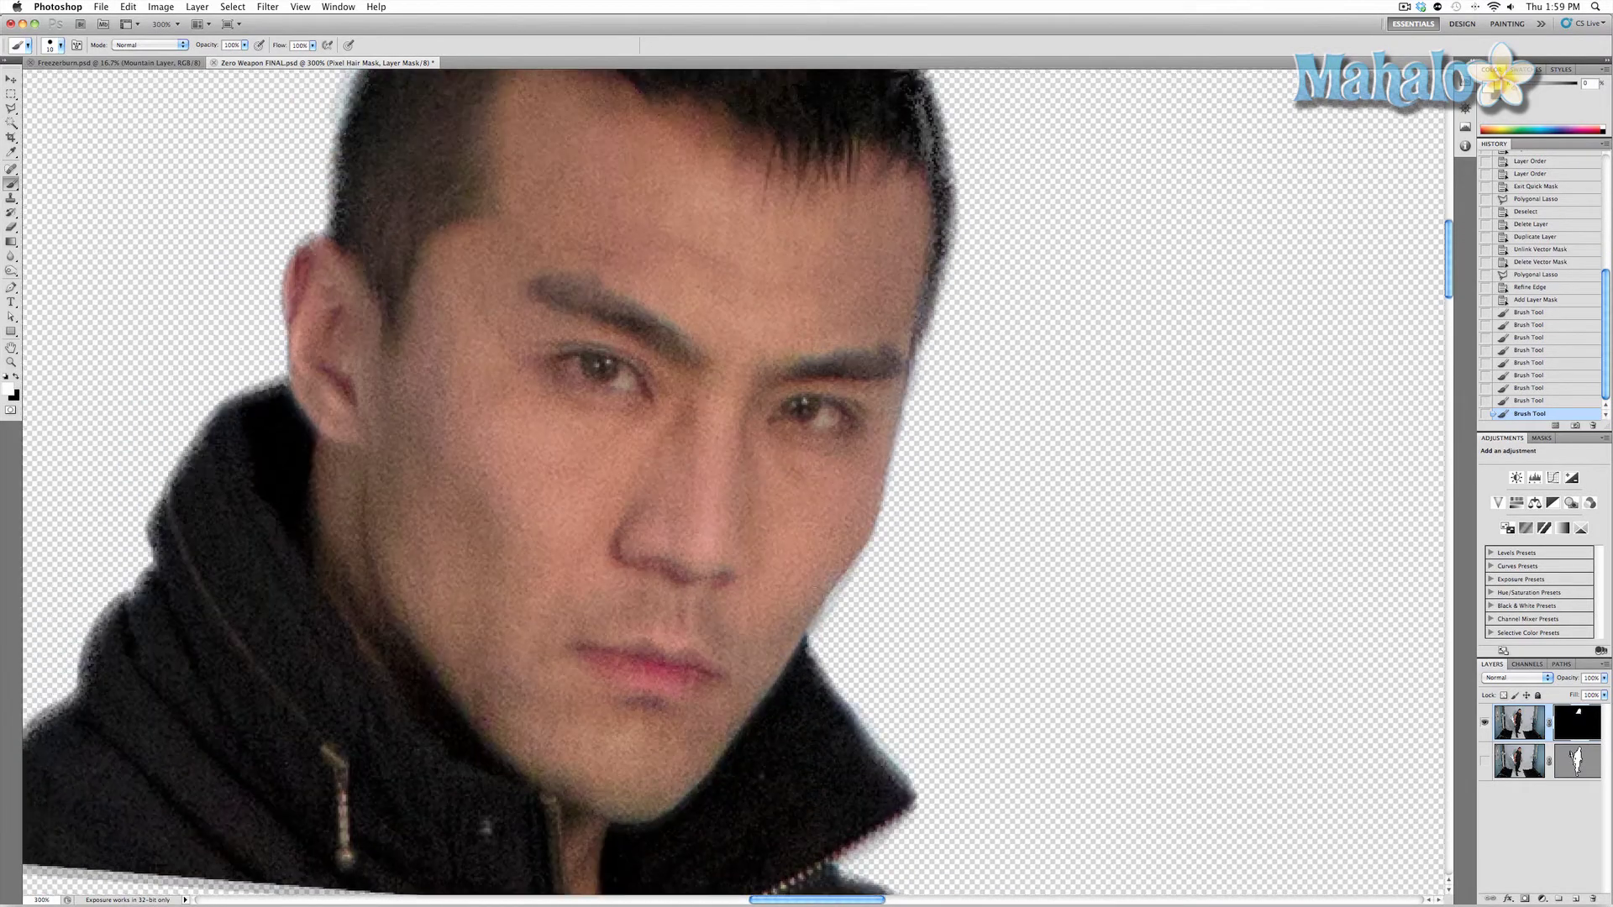
{"action": "mouse_move", "coordinate": [917, 529]}
{"action": "left_mouse_down"}
{"action": "mouse_move", "coordinate": [934, 380]}
{"action": "mouse_move", "coordinate": [890, 252]}
{"action": "mouse_move", "coordinate": [831, 178]}
{"action": "mouse_move", "coordinate": [744, 111]}
{"action": "mouse_move", "coordinate": [518, 126]}
{"action": "mouse_move", "coordinate": [416, 208]}
{"action": "mouse_move", "coordinate": [323, 420]}
{"action": "mouse_move", "coordinate": [324, 395]}
{"action": "mouse_move", "coordinate": [178, 626]}
{"action": "mouse_move", "coordinate": [172, 672]}
{"action": "left_mouse_up"}
{"action": "scroll", "coordinate": [323, 424], "scroll_direction": "down", "scroll_amount": 12}
{"action": "scroll", "coordinate": [323, 424], "scroll_direction": "left", "scroll_amount": 5}
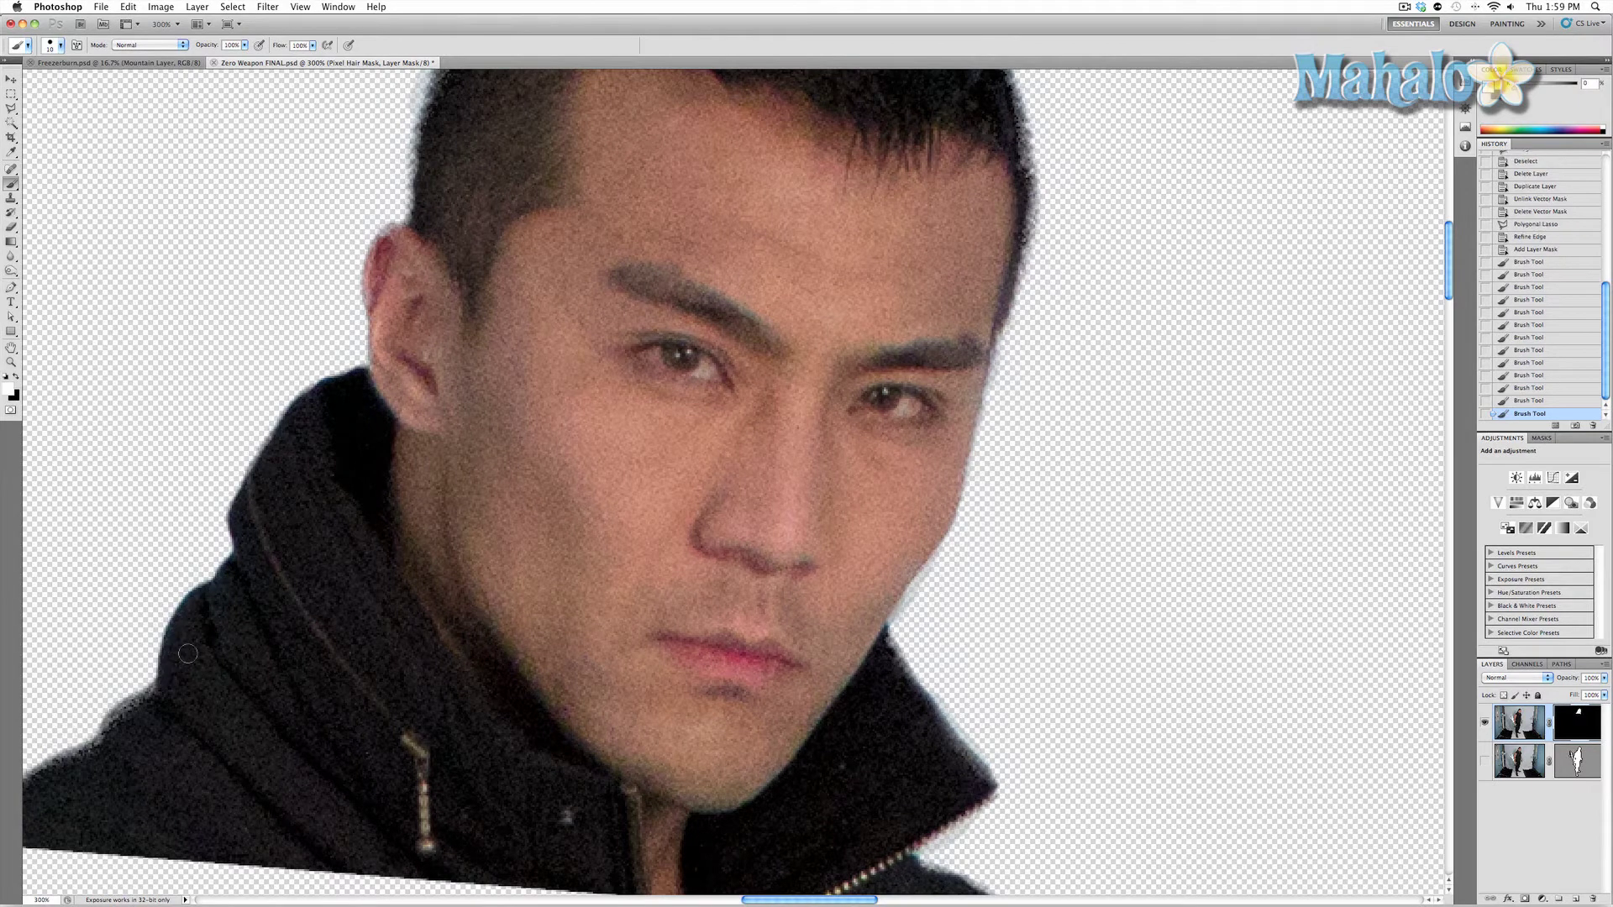
{"action": "scroll", "coordinate": [172, 672], "scroll_direction": "down", "scroll_amount": 9}
{"action": "scroll", "coordinate": [172, 672], "scroll_direction": "left", "scroll_amount": 10}
{"action": "mouse_move", "coordinate": [329, 525]}
{"action": "left_mouse_down"}
{"action": "mouse_move", "coordinate": [269, 588]}
{"action": "mouse_move", "coordinate": [113, 688]}
{"action": "mouse_move", "coordinate": [315, 540]}
{"action": "mouse_move", "coordinate": [160, 656]}
{"action": "left_mouse_up"}
{"action": "key", "text": "super+z"}
Show the vector-masked layer beneath the Pixel Hair Mask layer and select it so its mask path is active.
{"action": "scroll", "coordinate": [496, 596], "scroll_direction": "up", "scroll_amount": 3}
{"action": "key", "text": "z"}
{"action": "left_click", "coordinate": [496, 596], "text": "alt"}
{"action": "left_click", "coordinate": [503, 595], "text": "alt"}
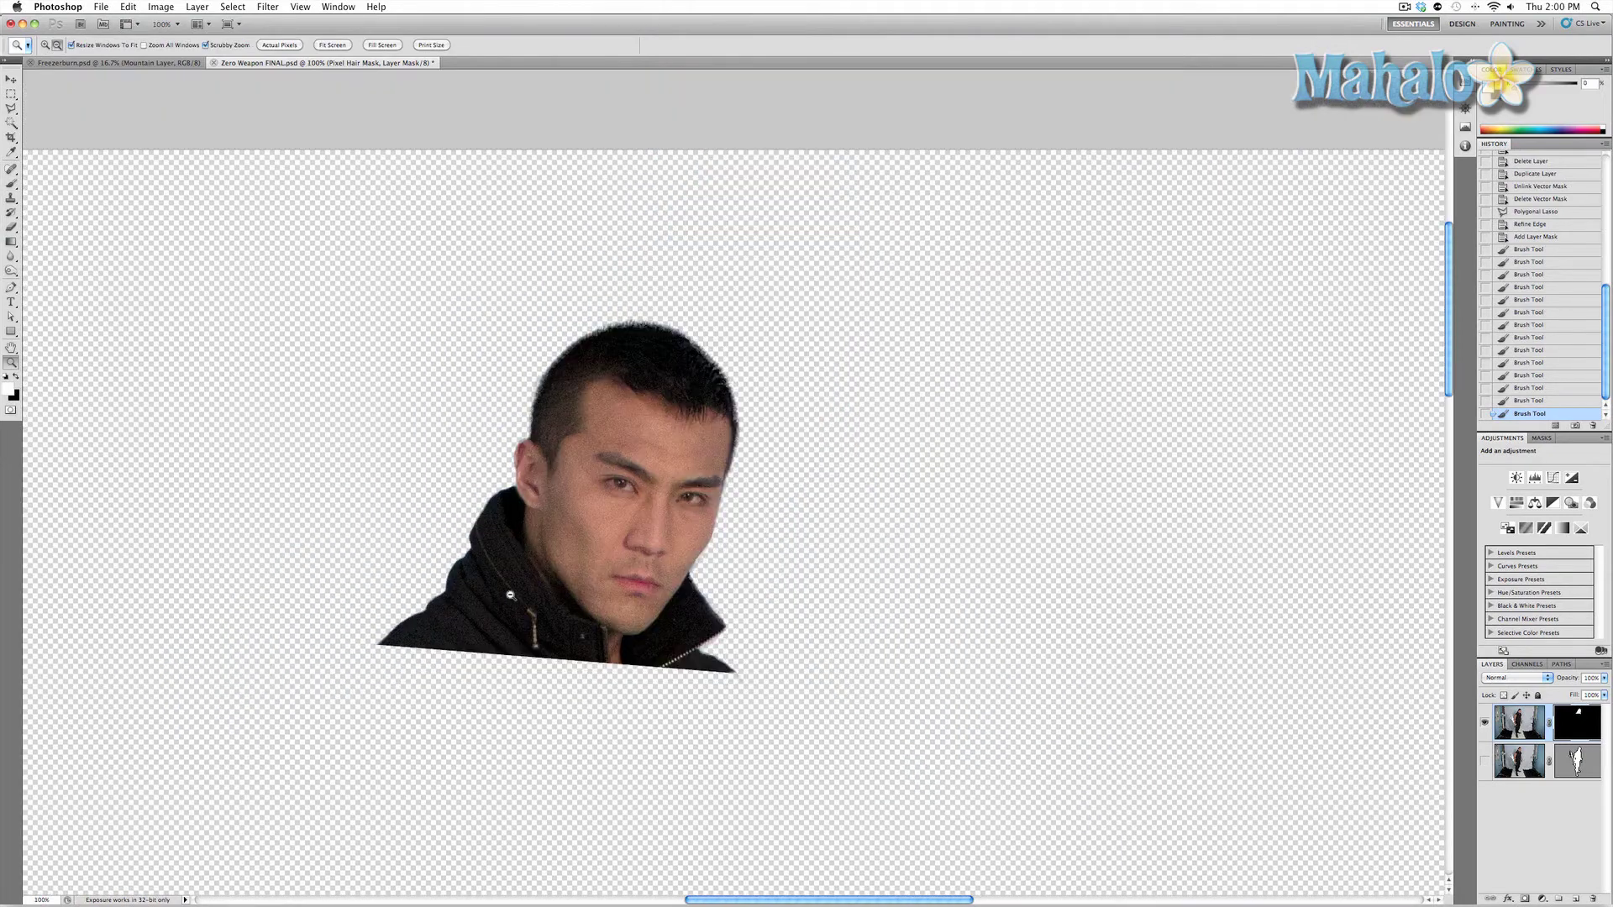
{"action": "scroll", "coordinate": [519, 590], "scroll_direction": "down", "scroll_amount": 5}
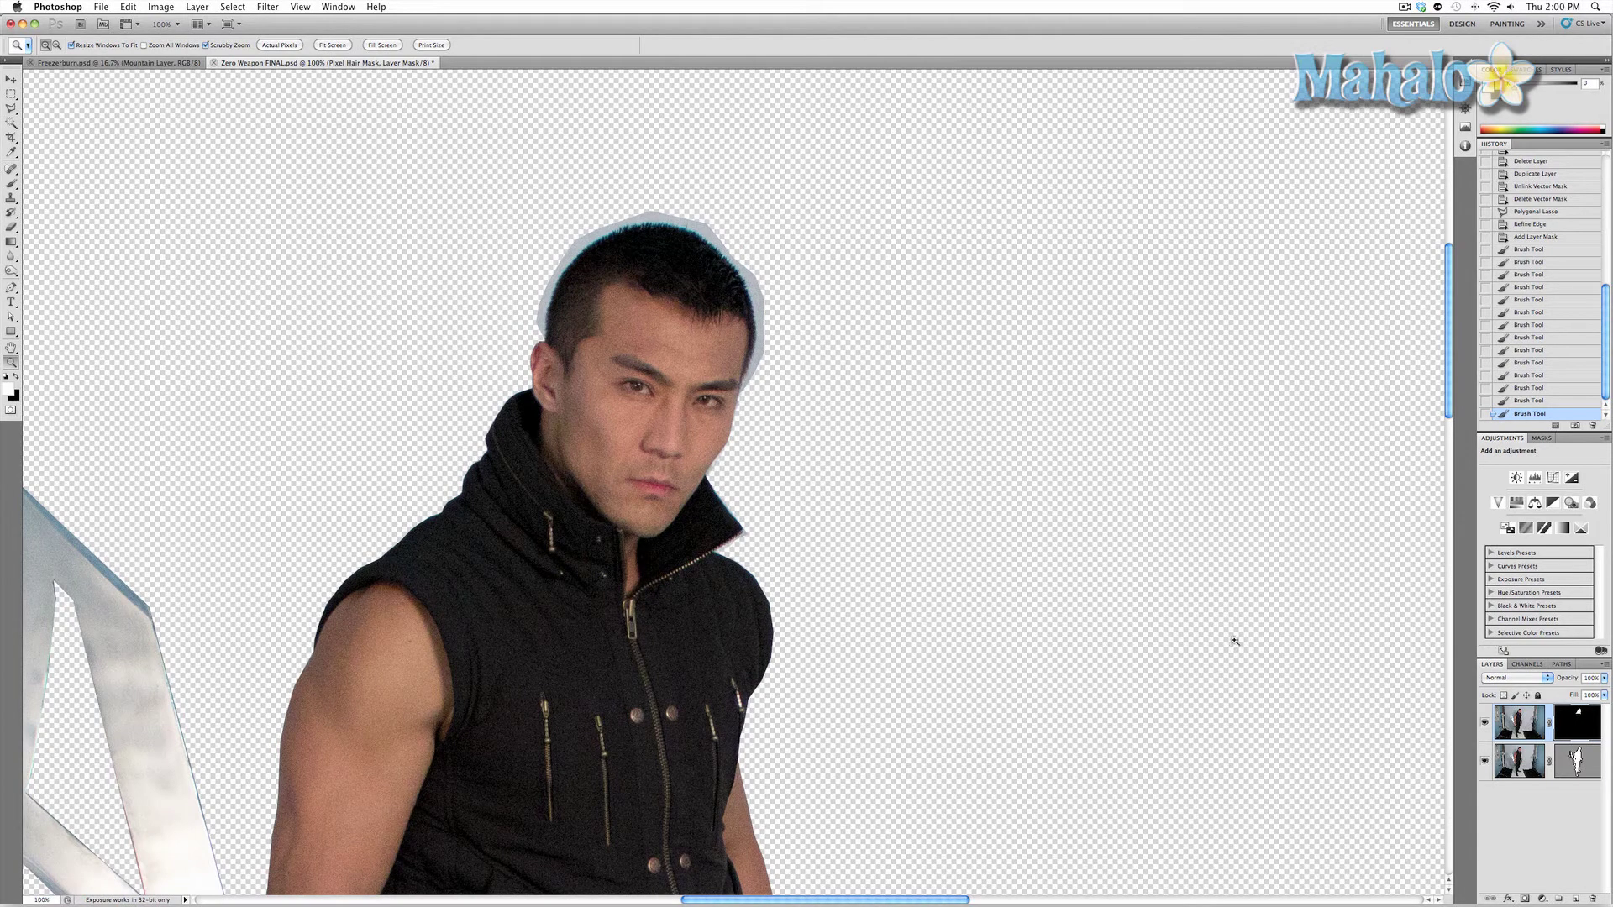
{"action": "key", "text": "a"}
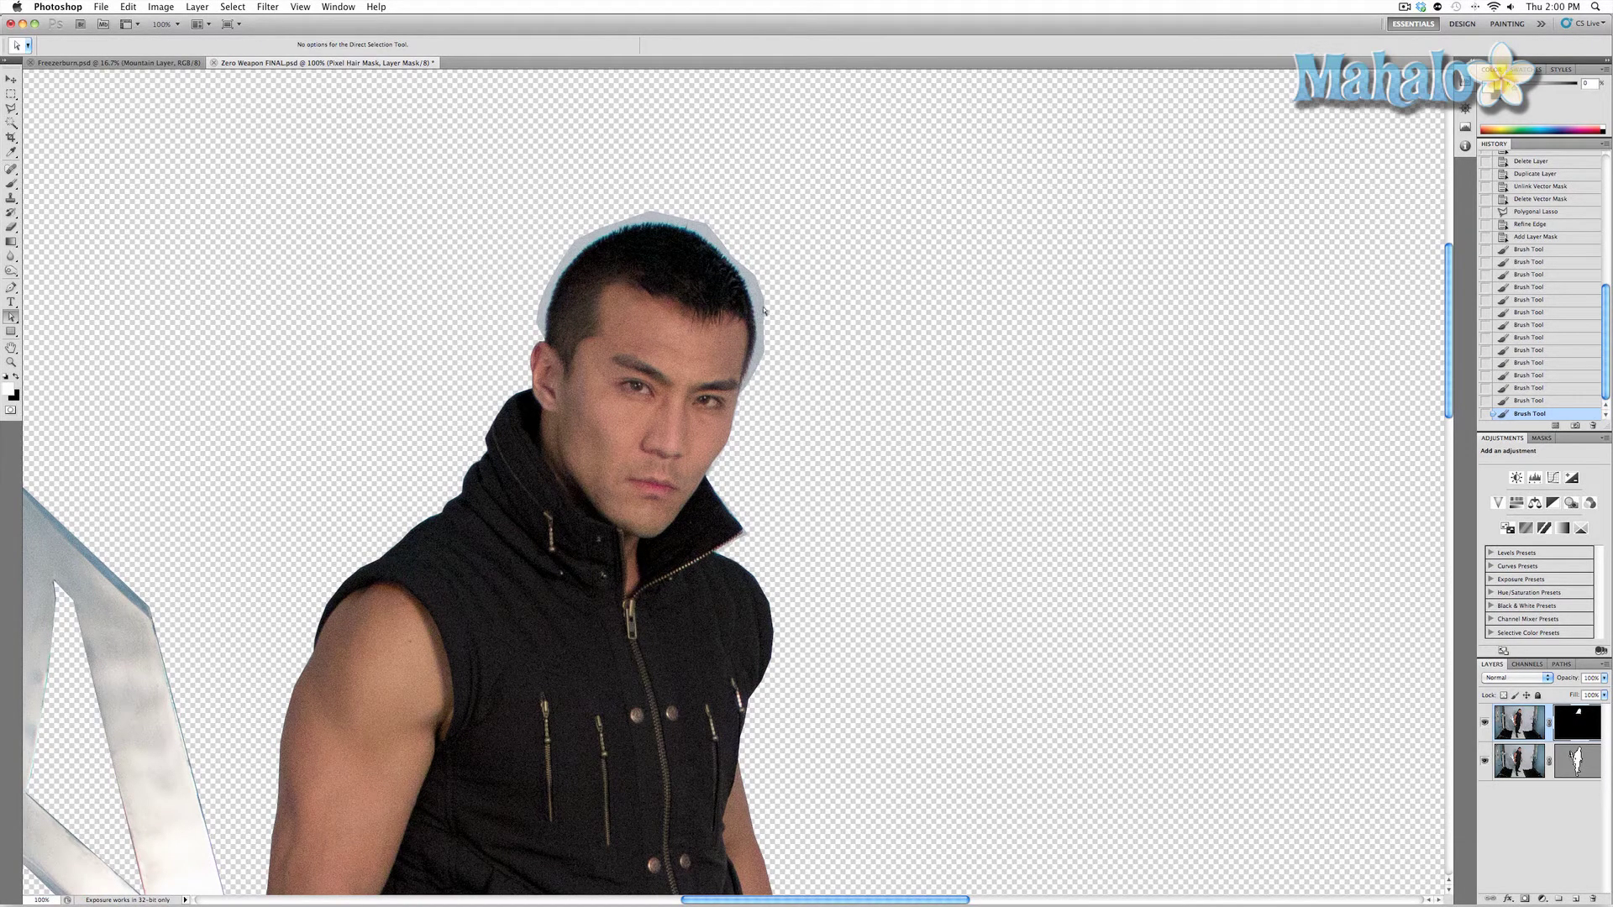
{"action": "key", "text": "alt+bracketleft"}
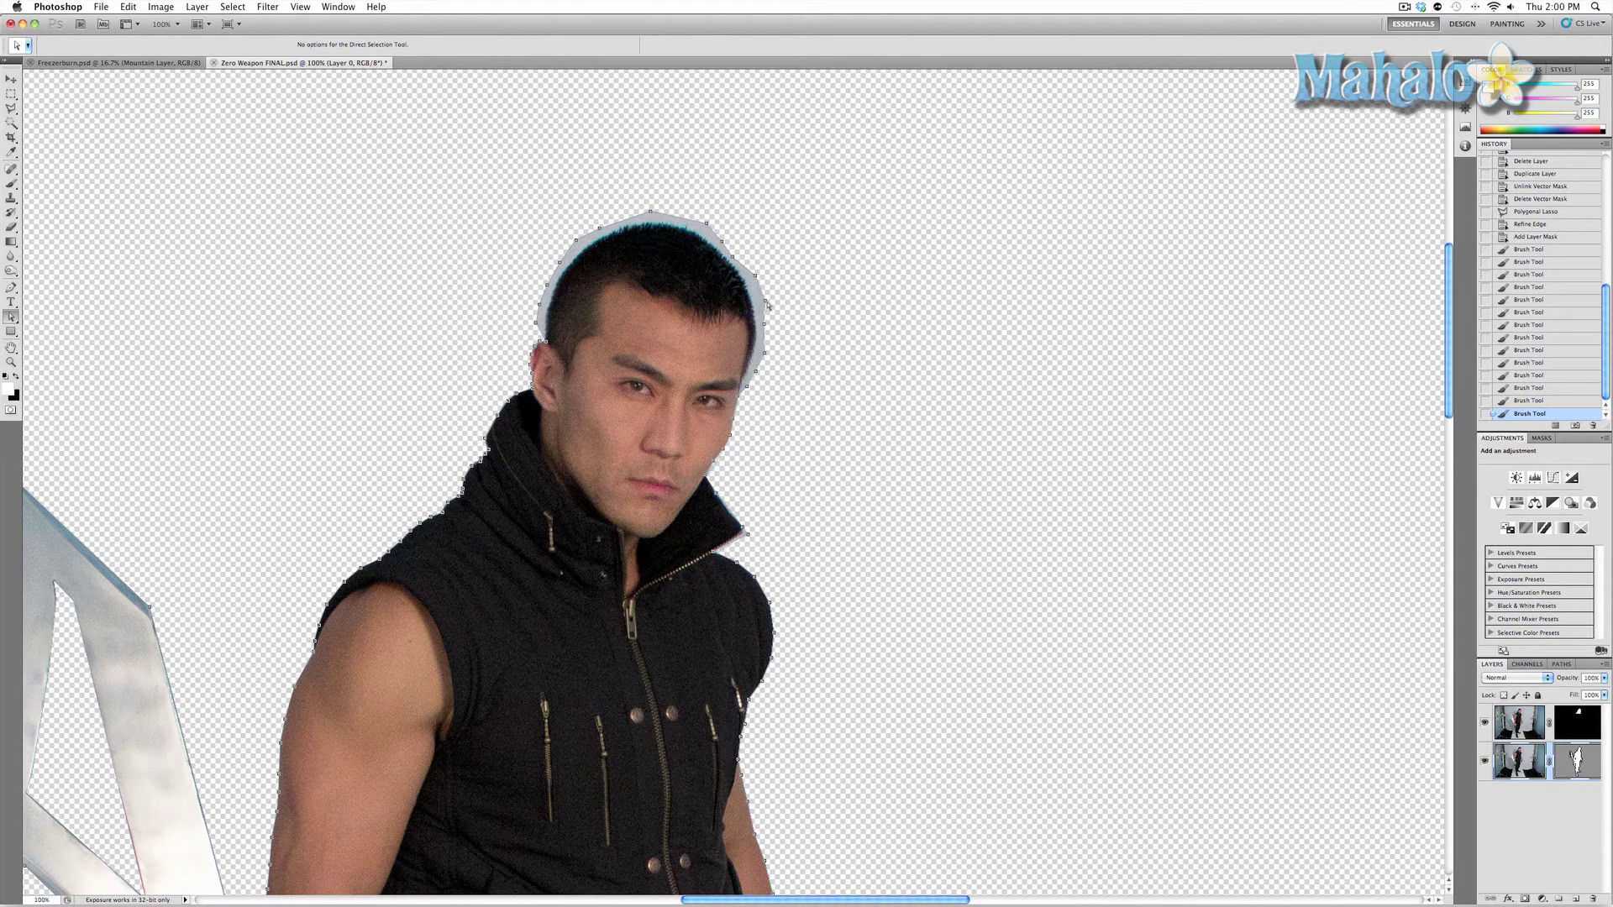
Delete the vector mask's anchor points around the hair from the far temple over the crown with the Pen Tool.
{"action": "key", "text": "p"}
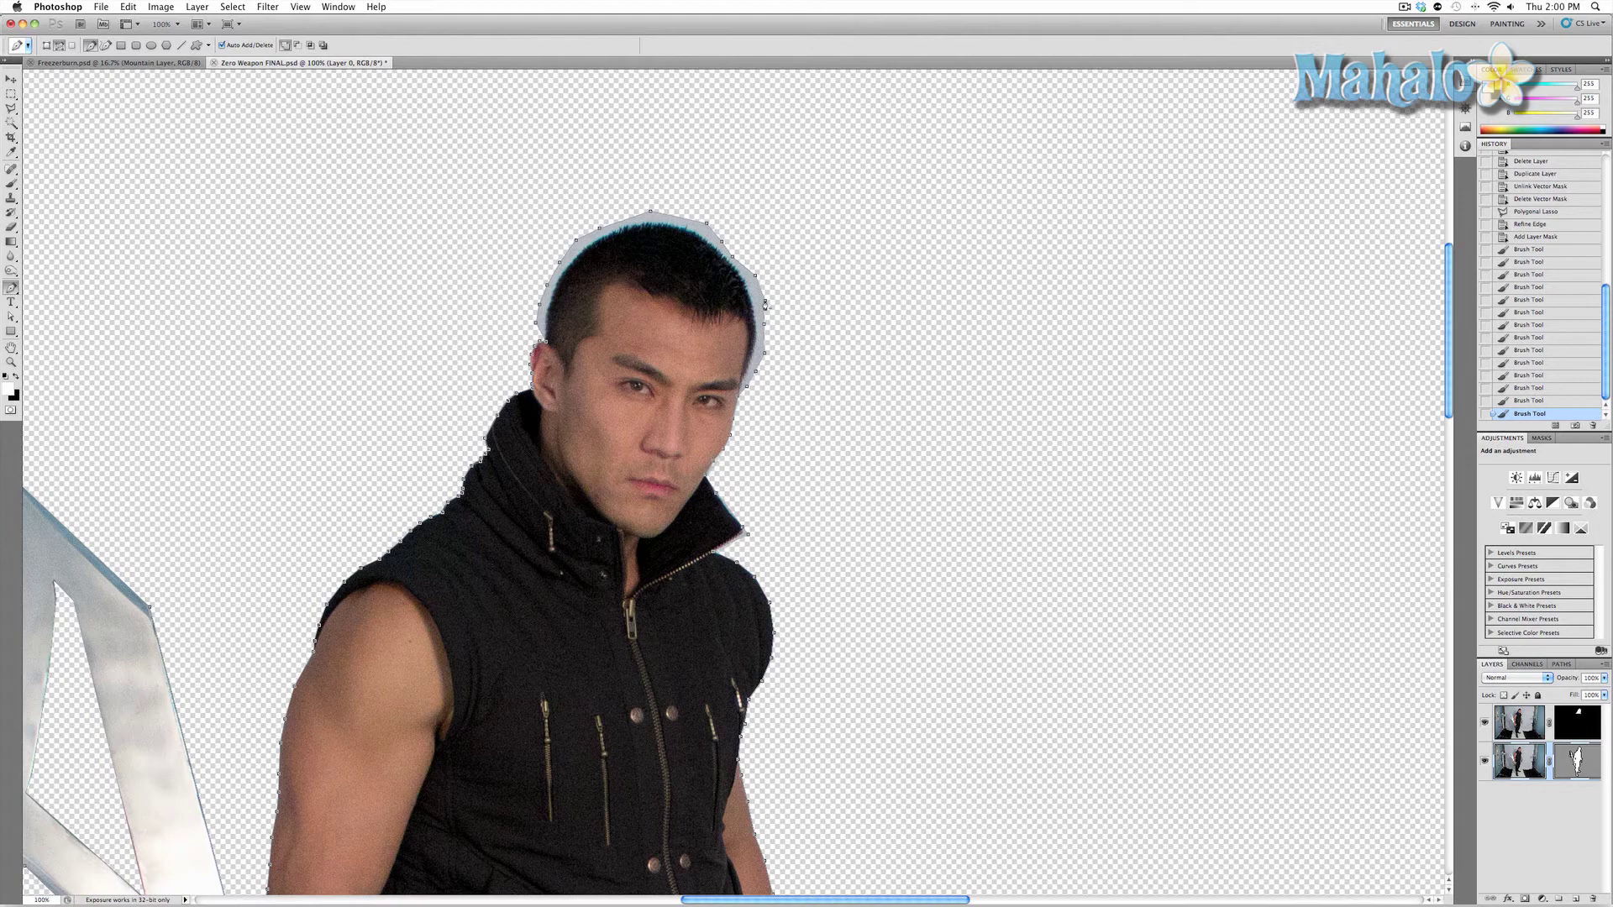
{"action": "left_click", "coordinate": [764, 303]}
{"action": "left_click", "coordinate": [755, 278]}
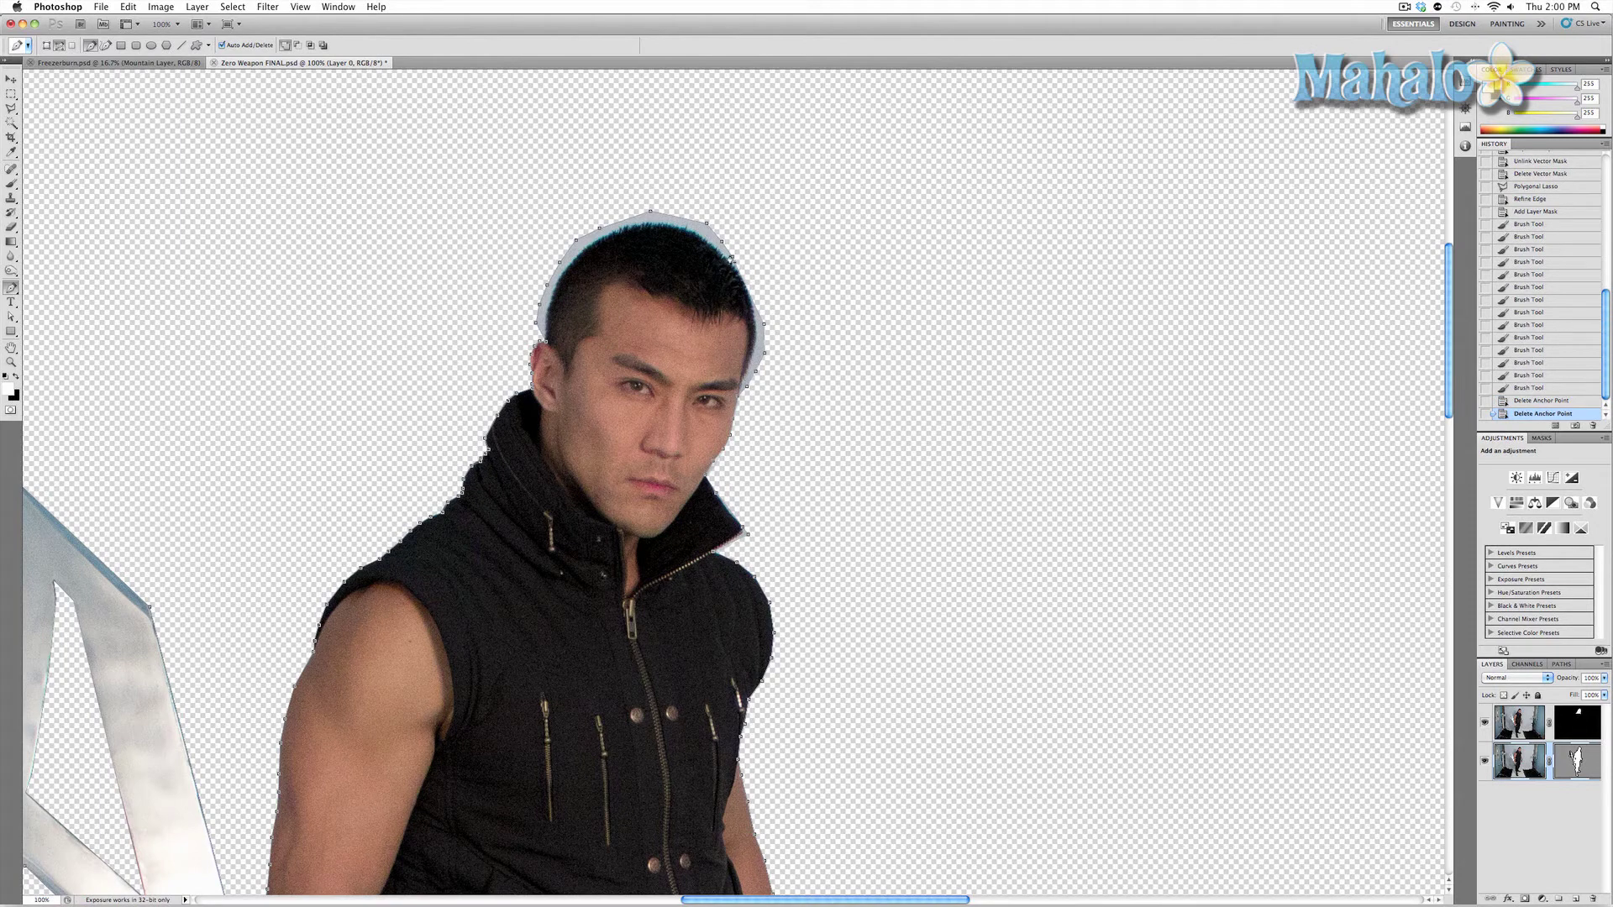
{"action": "left_click", "coordinate": [732, 260]}
{"action": "left_click", "coordinate": [706, 227]}
{"action": "left_click", "coordinate": [722, 242]}
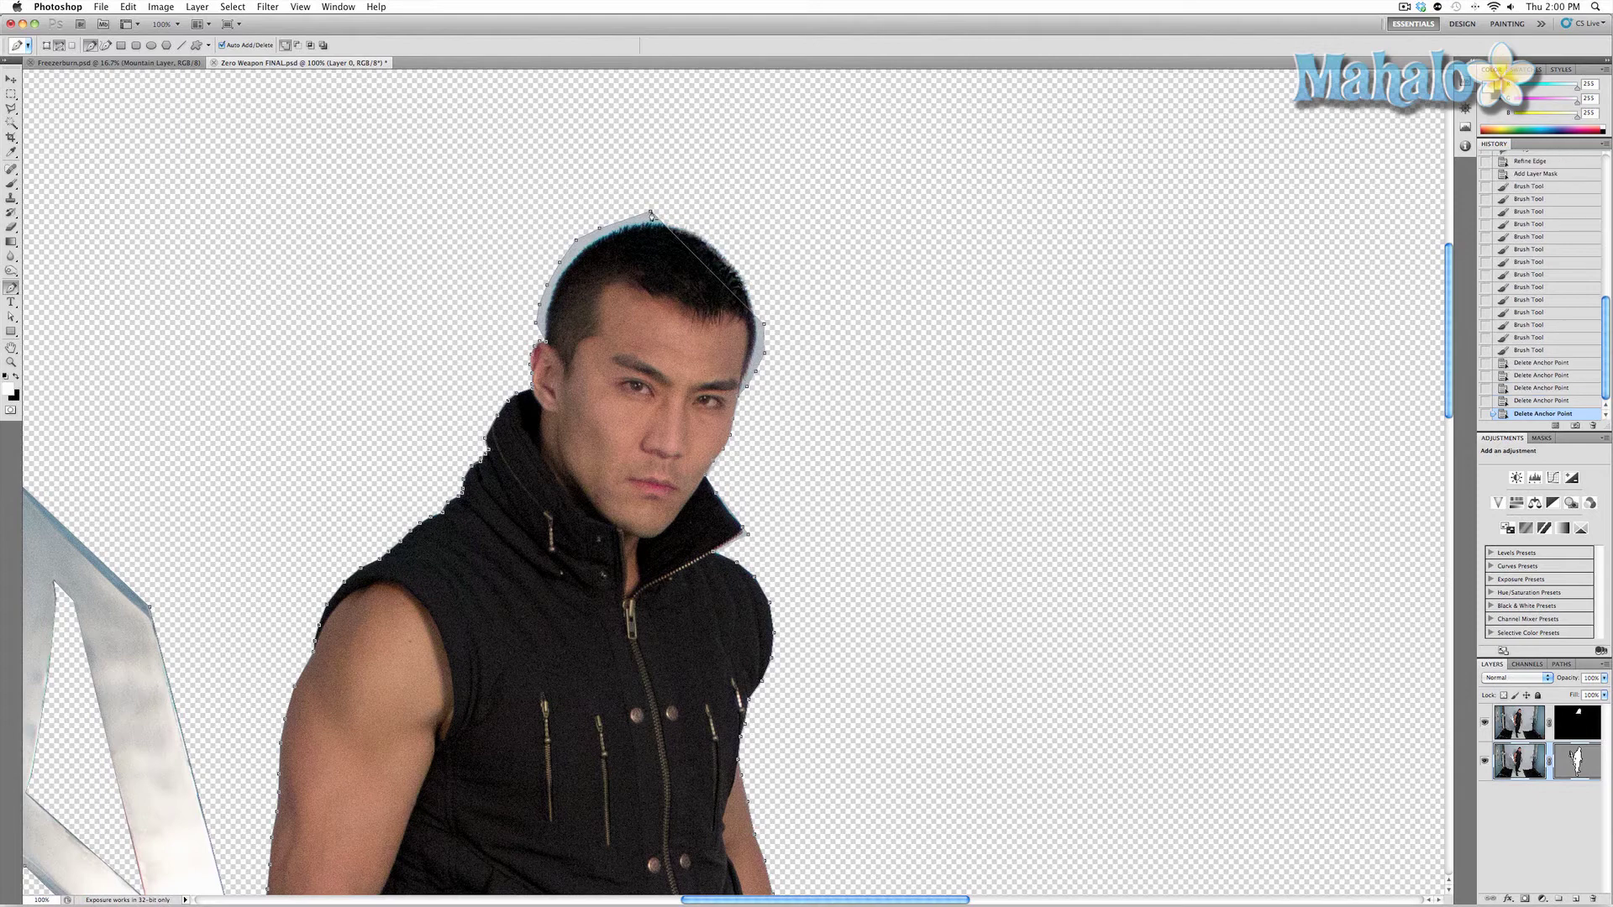
{"action": "left_click", "coordinate": [652, 216]}
{"action": "left_click", "coordinate": [599, 230]}
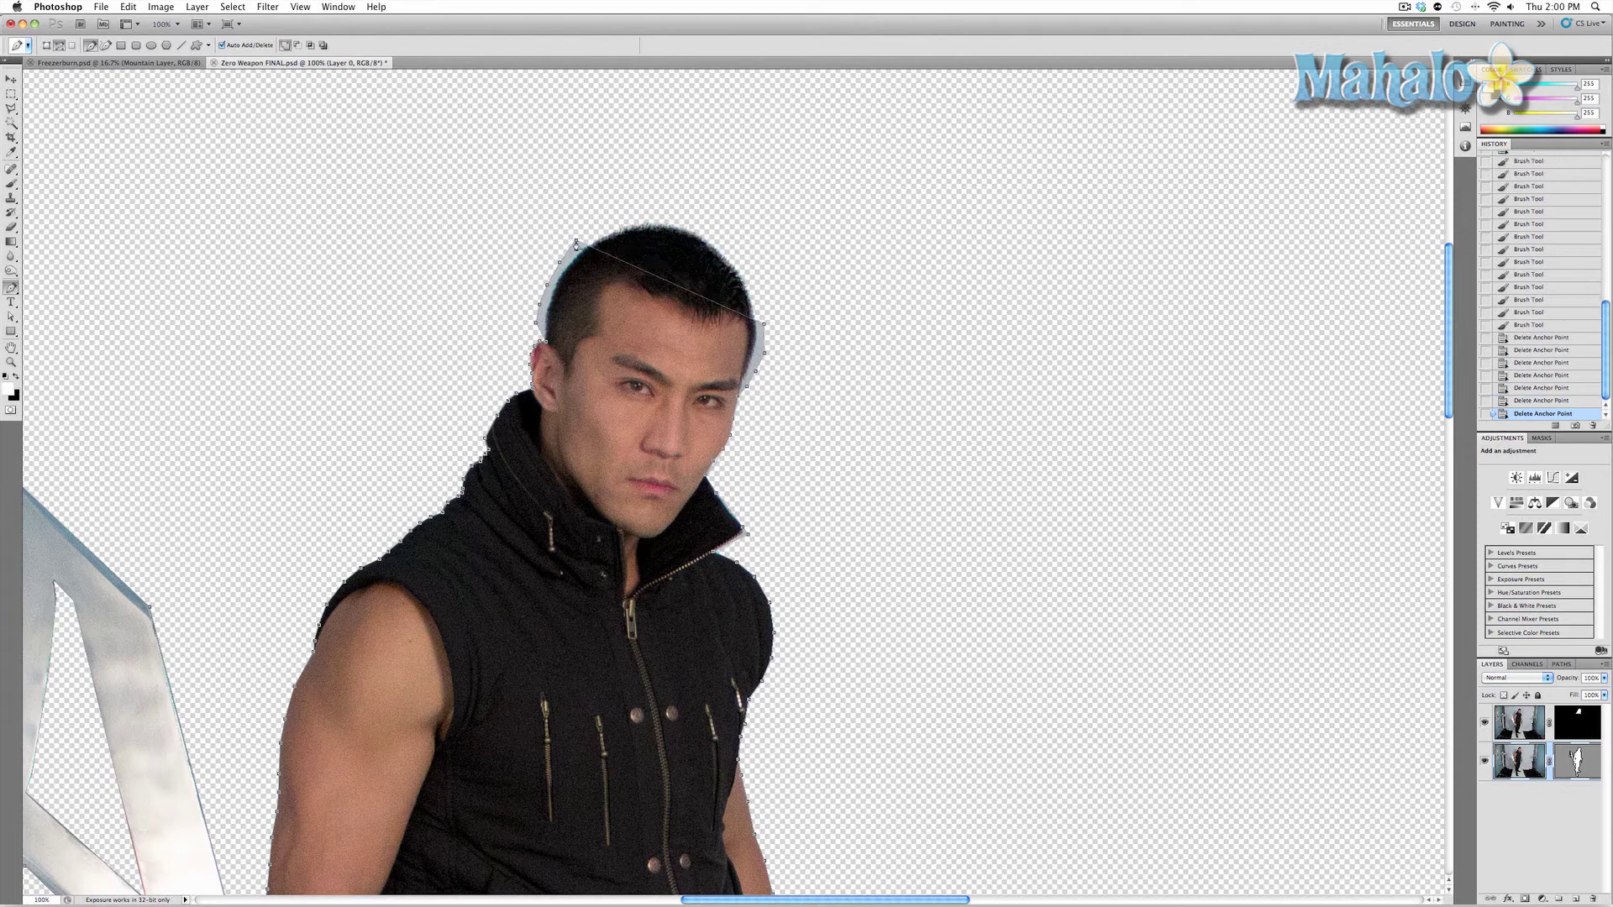
Delete the vector mask's anchor points down the ear-side hair to just above the ear.
{"action": "left_click", "coordinate": [576, 241]}
{"action": "left_click", "coordinate": [560, 264]}
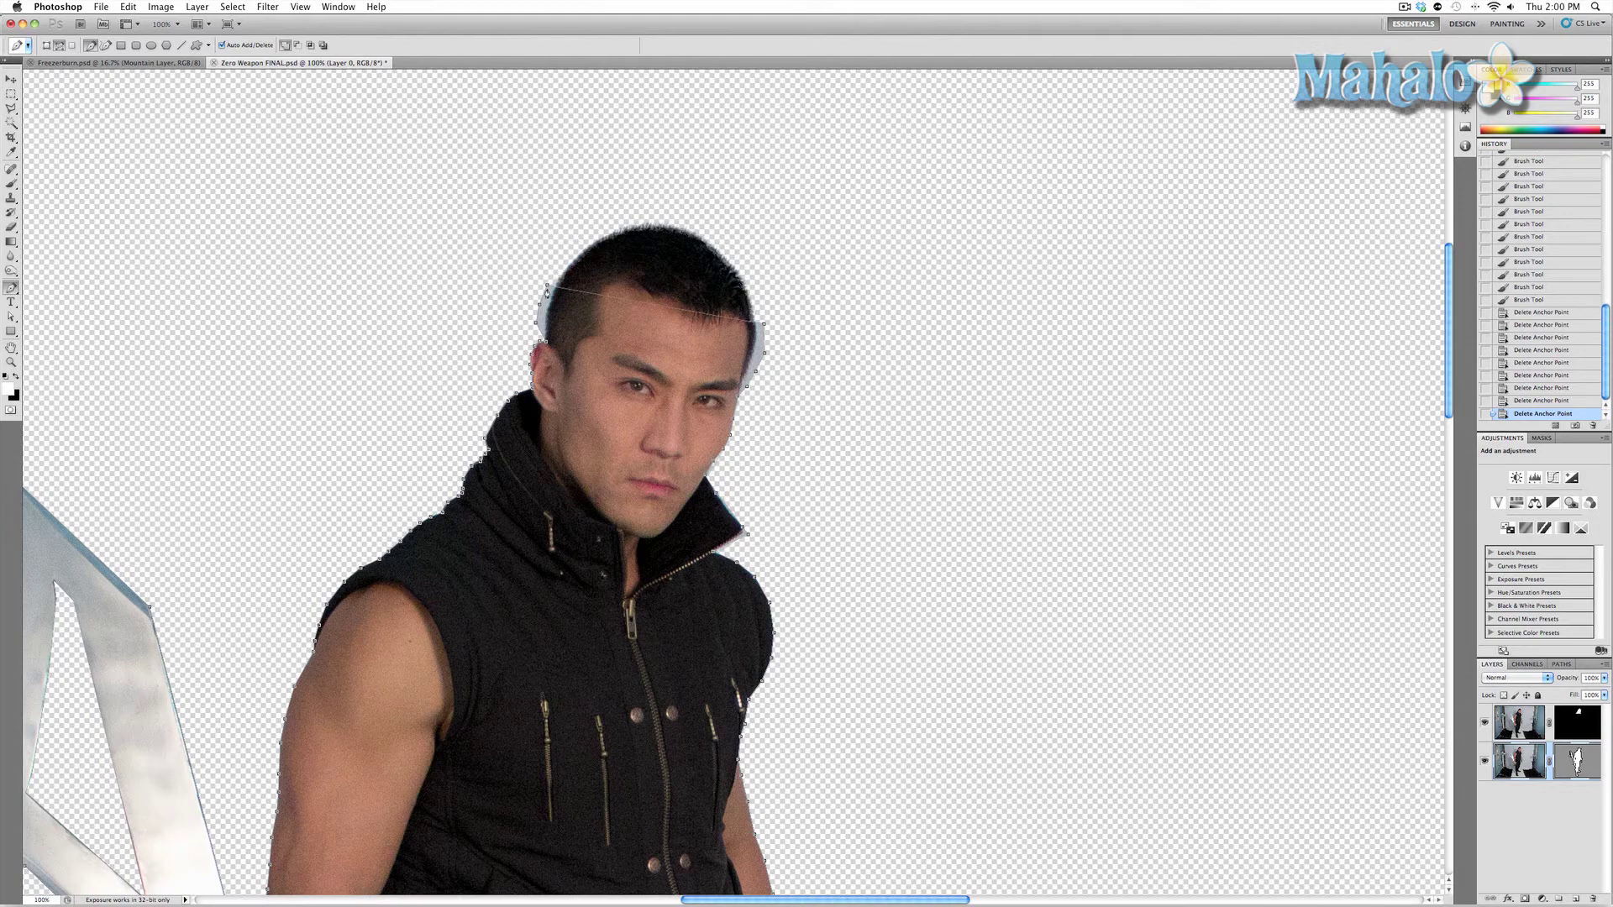
{"action": "left_click", "coordinate": [547, 288]}
{"action": "left_click", "coordinate": [540, 308]}
{"action": "left_click", "coordinate": [538, 322]}
{"action": "left_click", "coordinate": [540, 335]}
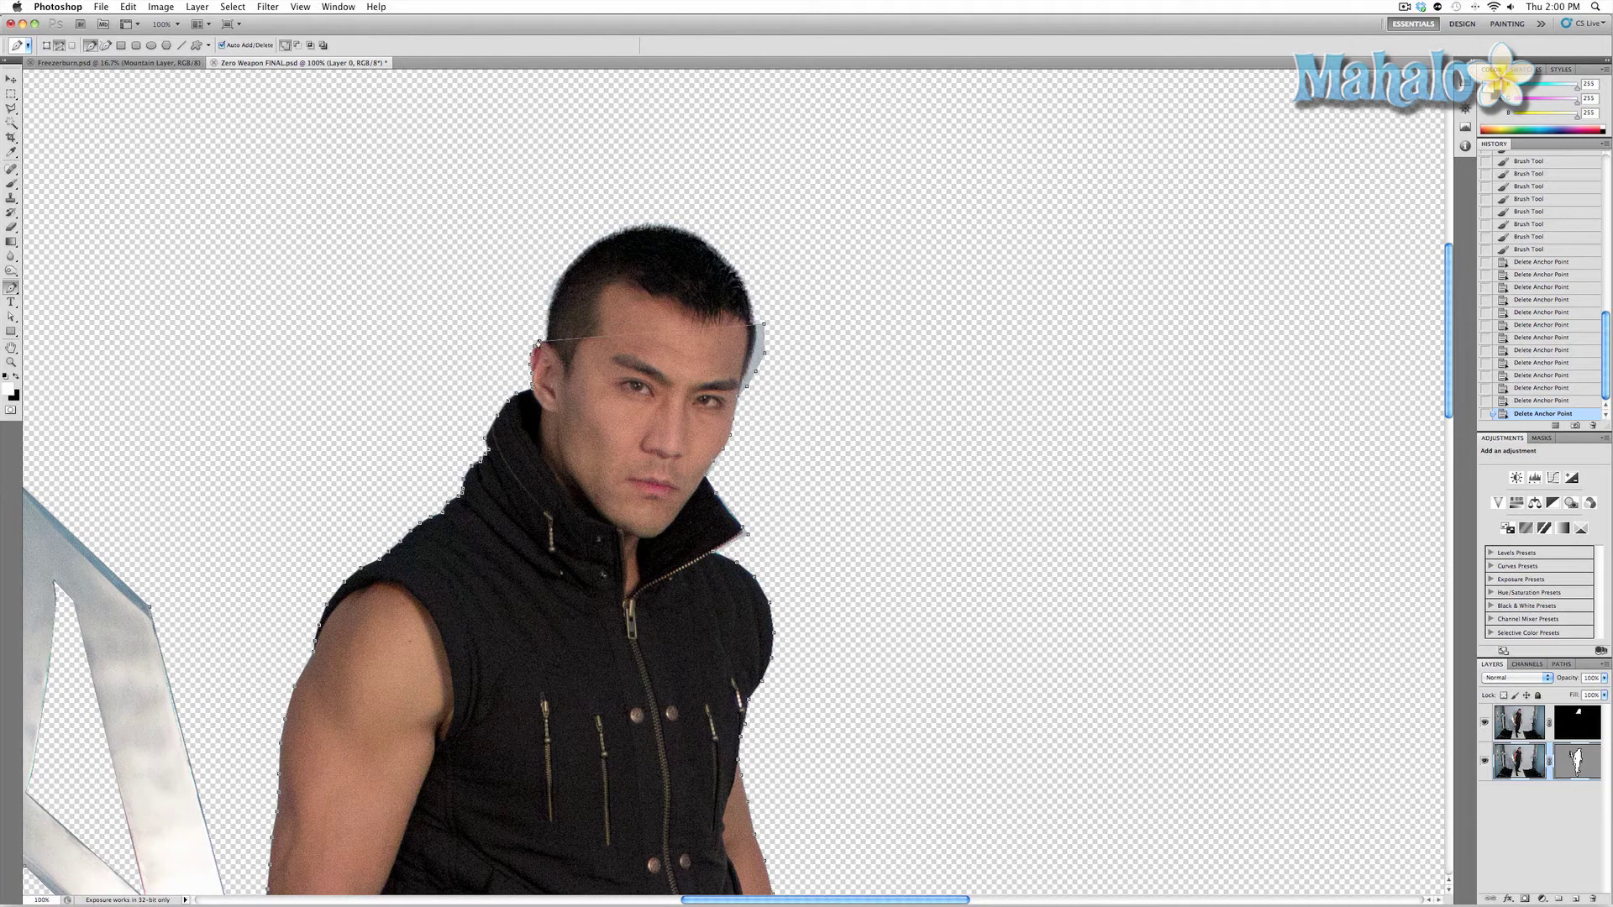
{"action": "left_click", "coordinate": [539, 343]}
{"action": "left_click", "coordinate": [535, 349]}
{"action": "left_click", "coordinate": [531, 361]}
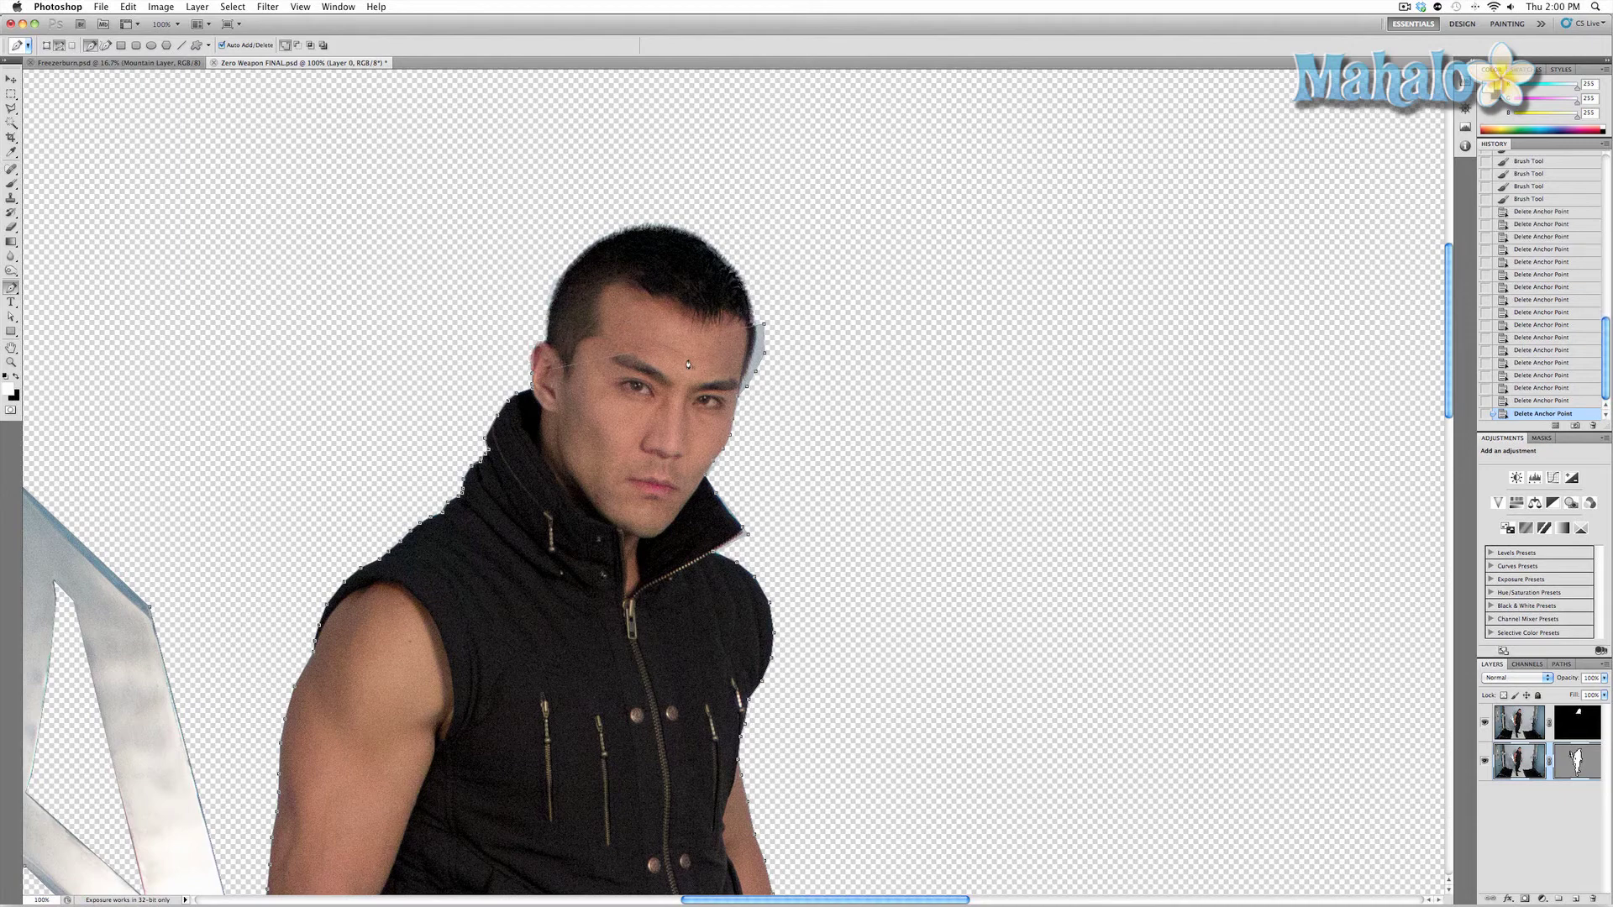
Select the remaining vector path points around the head and collar with the Direct Selection Tool and cut them.
{"action": "key", "text": "a"}
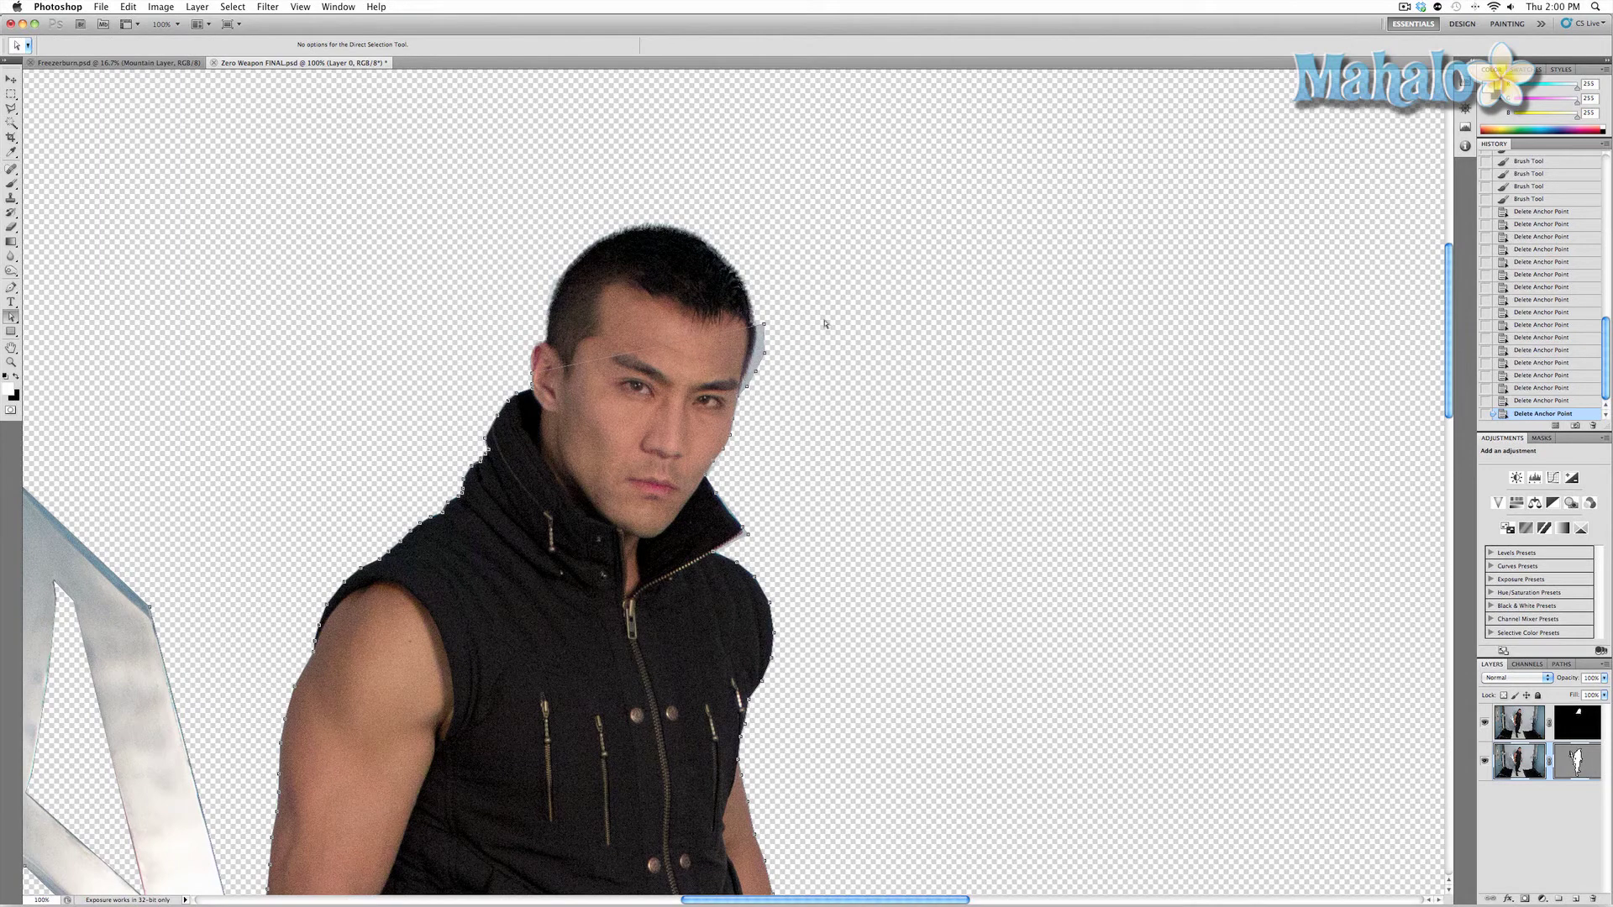
{"action": "left_click_drag", "start_coordinate": [603, 531], "coordinate": [426, 538]}
{"action": "scroll", "coordinate": [426, 538], "scroll_direction": "up", "scroll_amount": 1}
{"action": "key", "text": "super+x"}
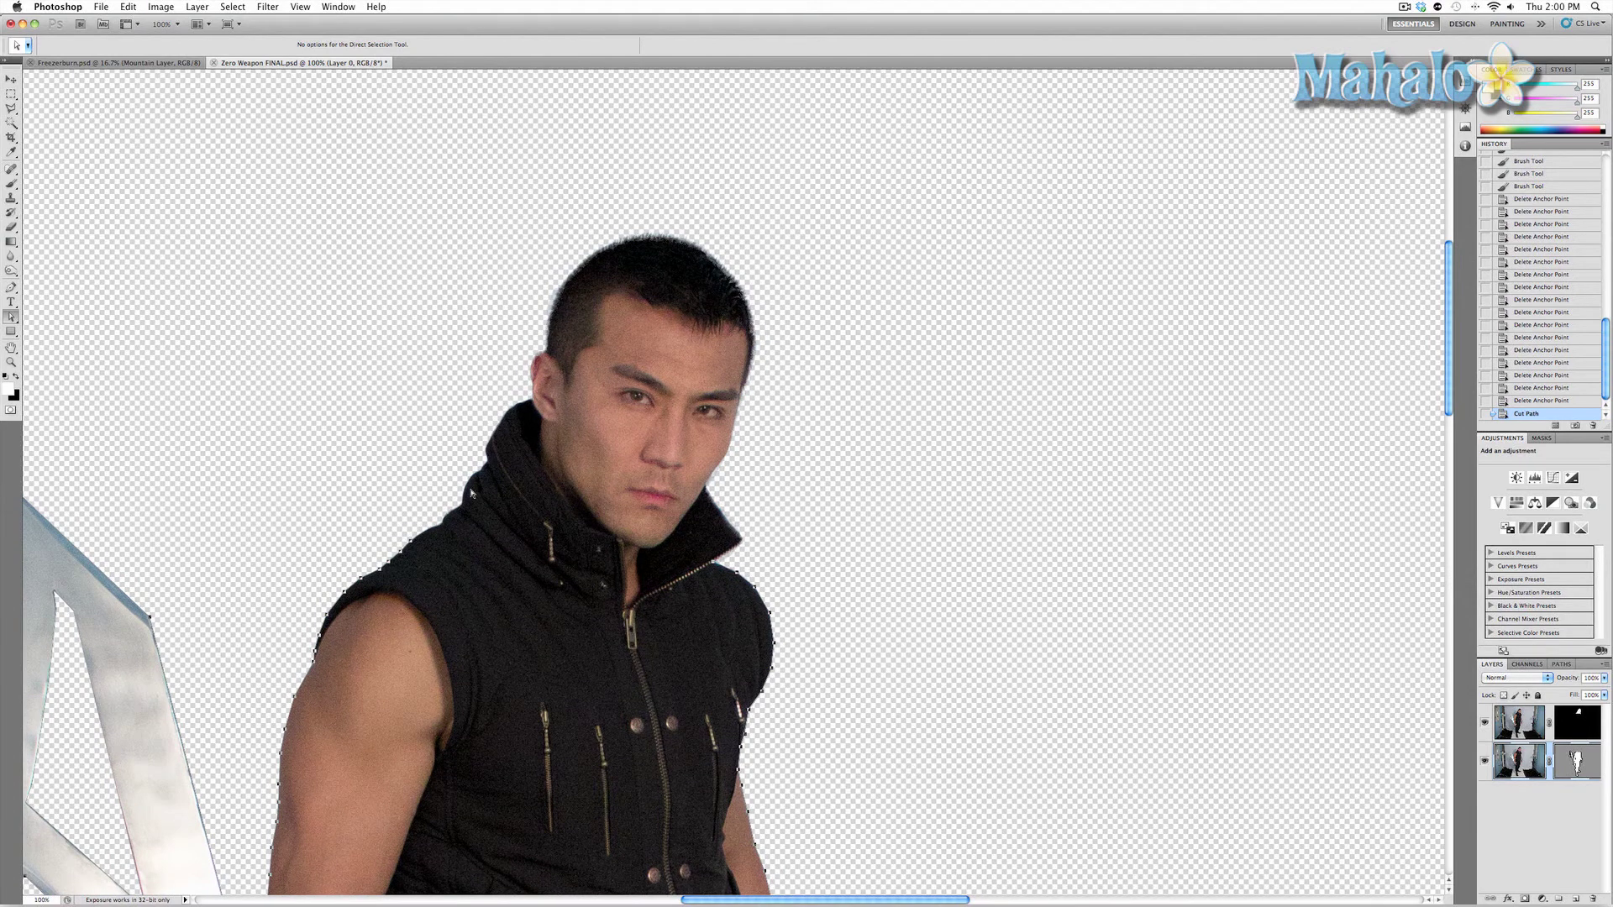
{"action": "scroll", "coordinate": [511, 477], "scroll_direction": "down", "scroll_amount": 4}
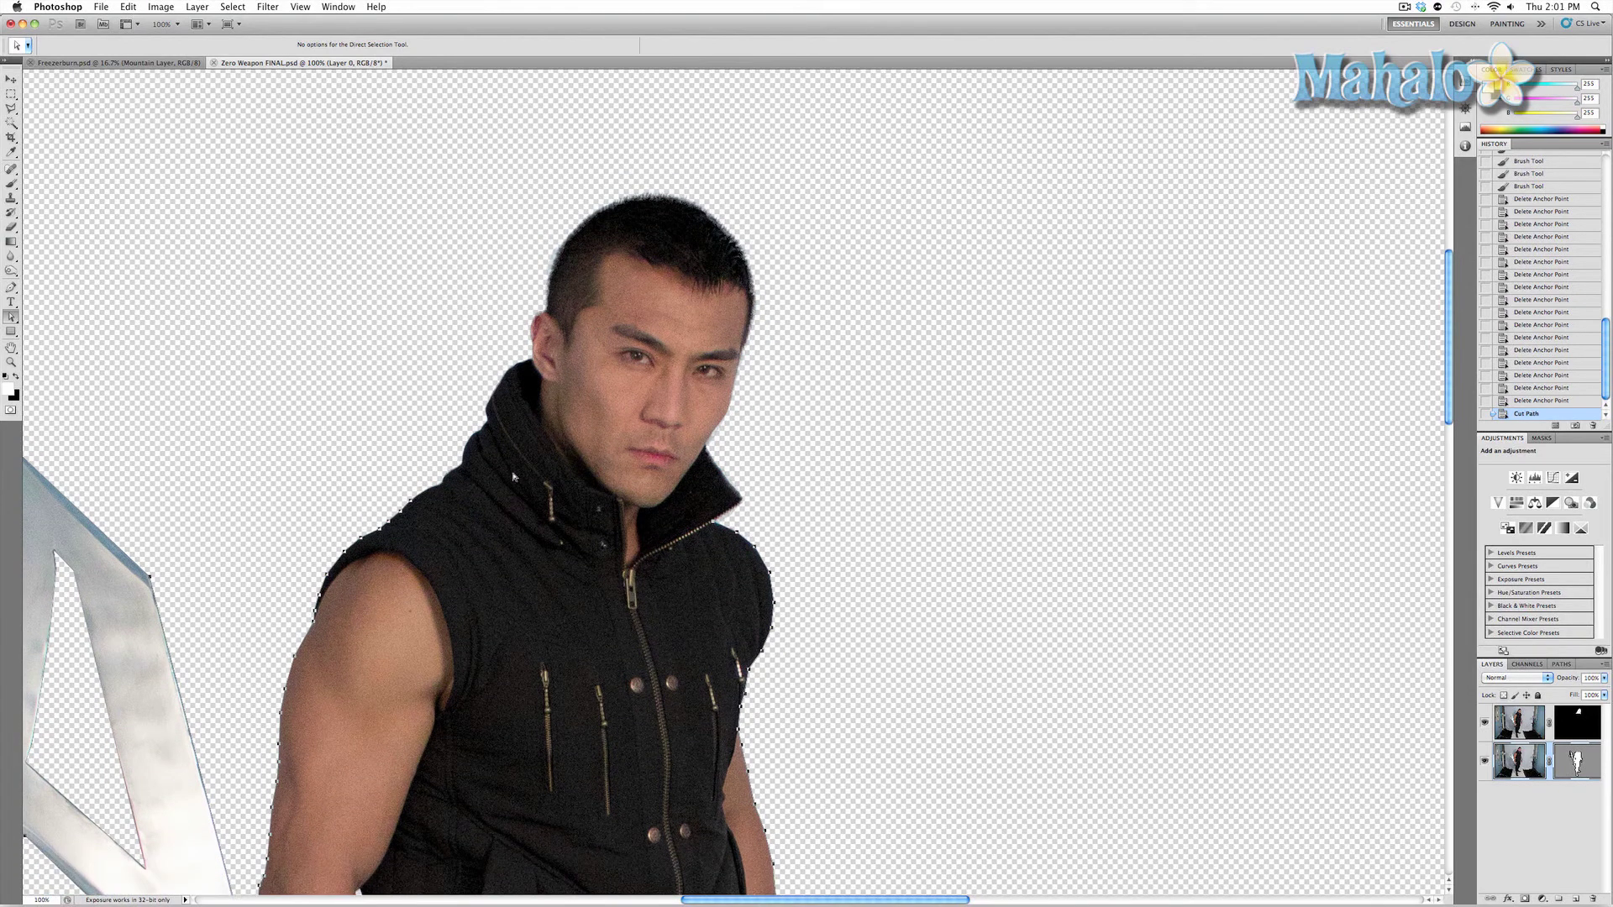